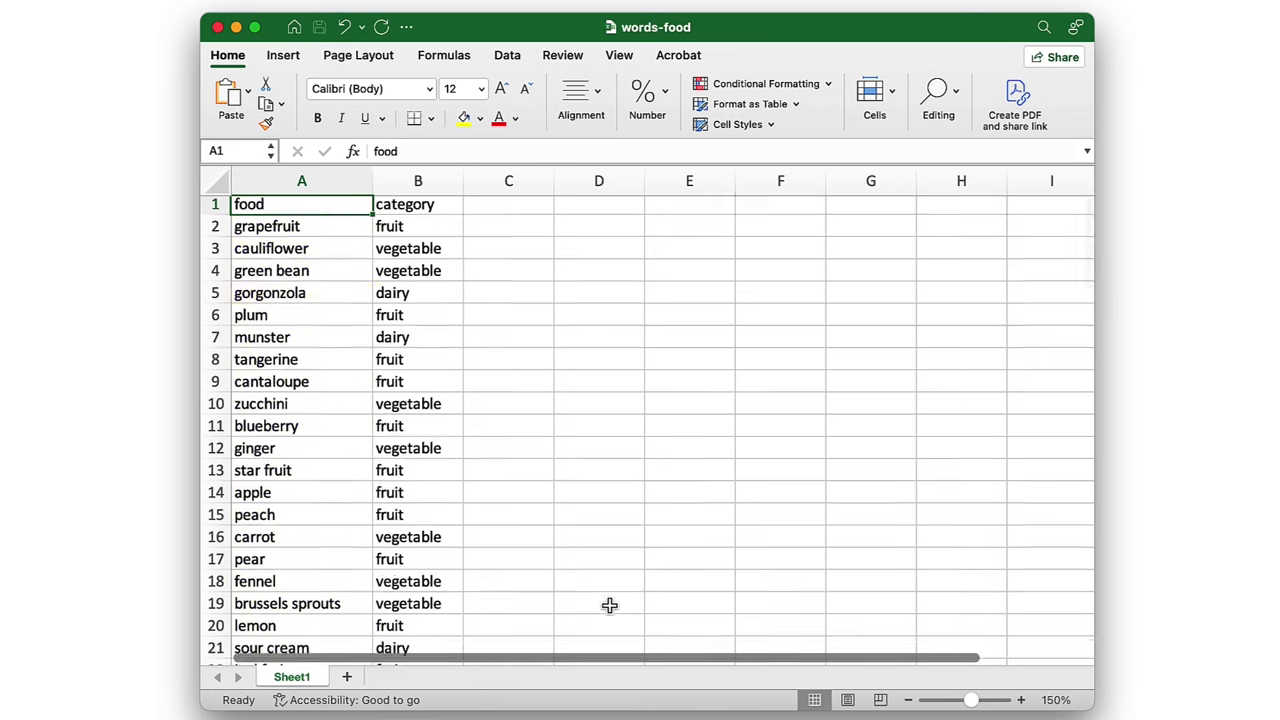
Load words-food.xlsx into a File widget and view its settings with 108 instances.
scroll(609, 605, "down", 8)
scroll(609, 605, "up", 8)
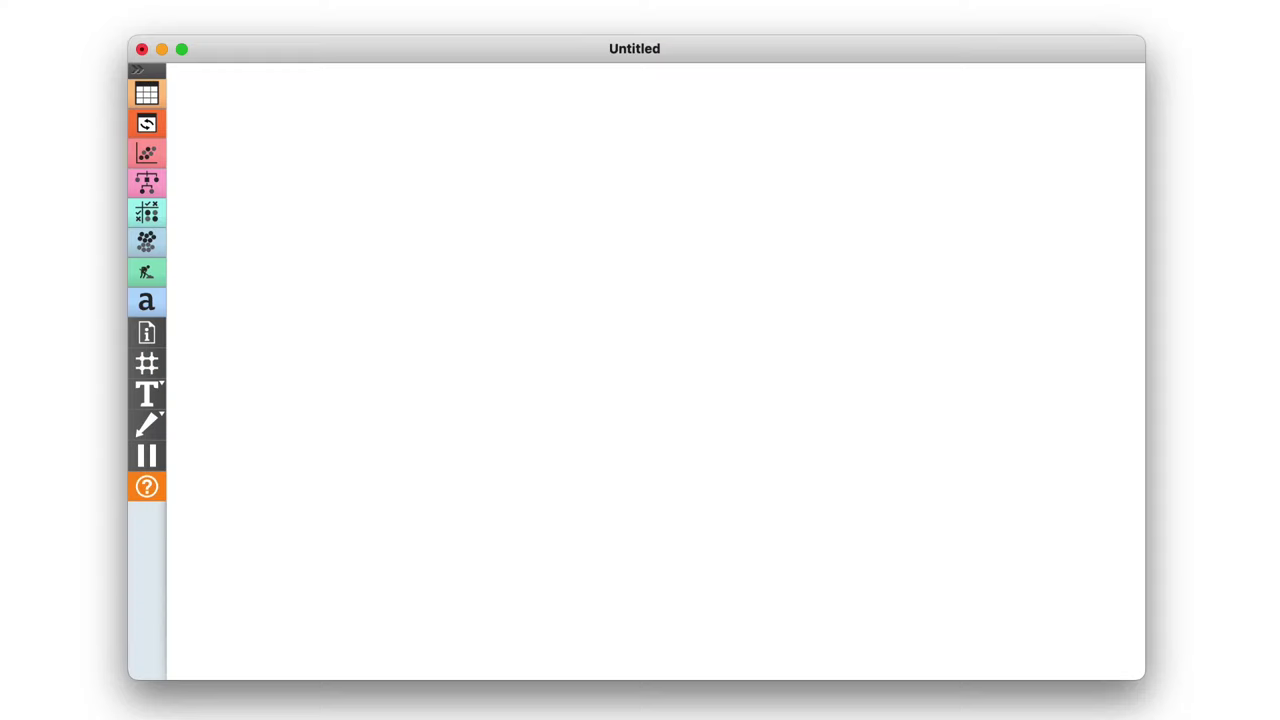
left_click_drag(1200, 150, 256, 193)
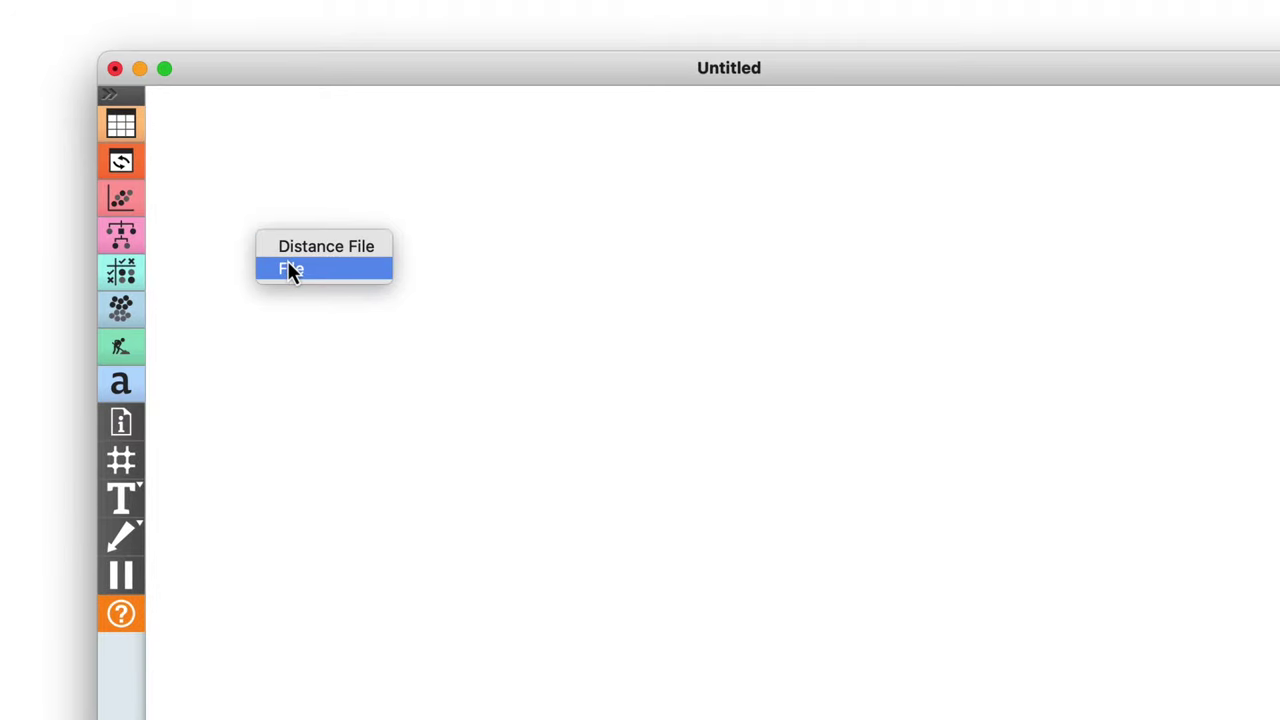
left_click(289, 268)
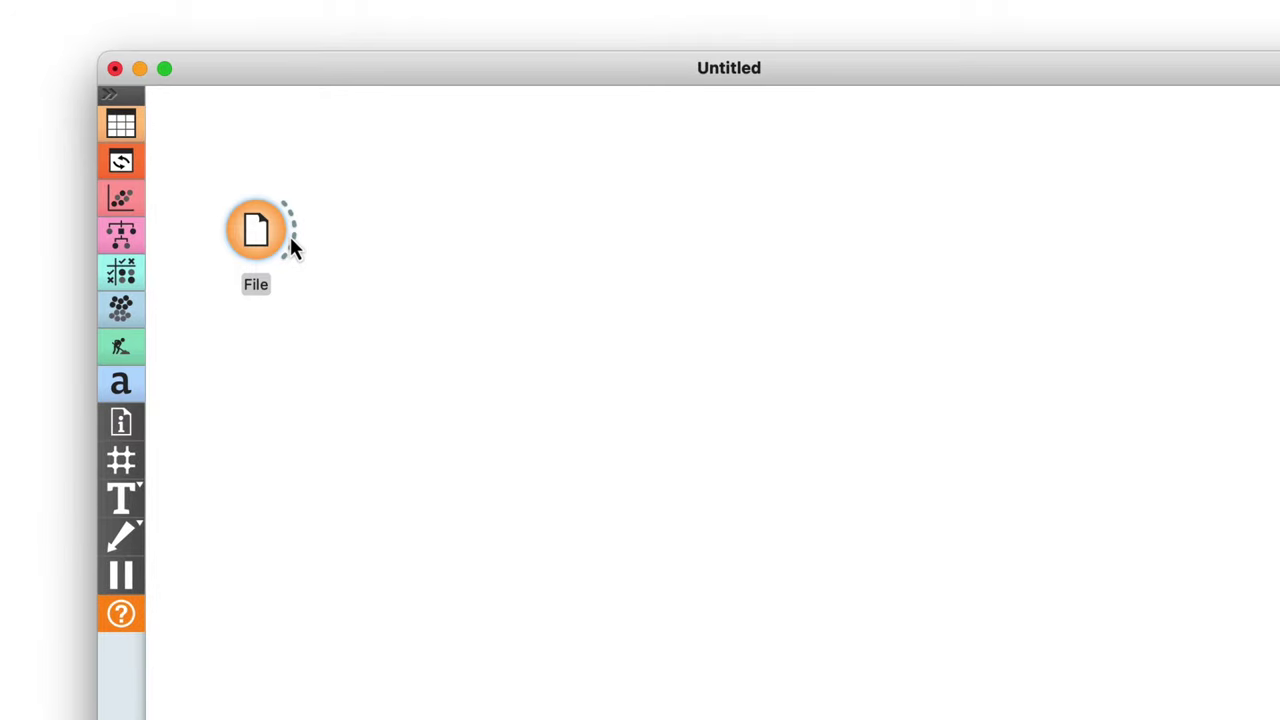
double_click(272, 234)
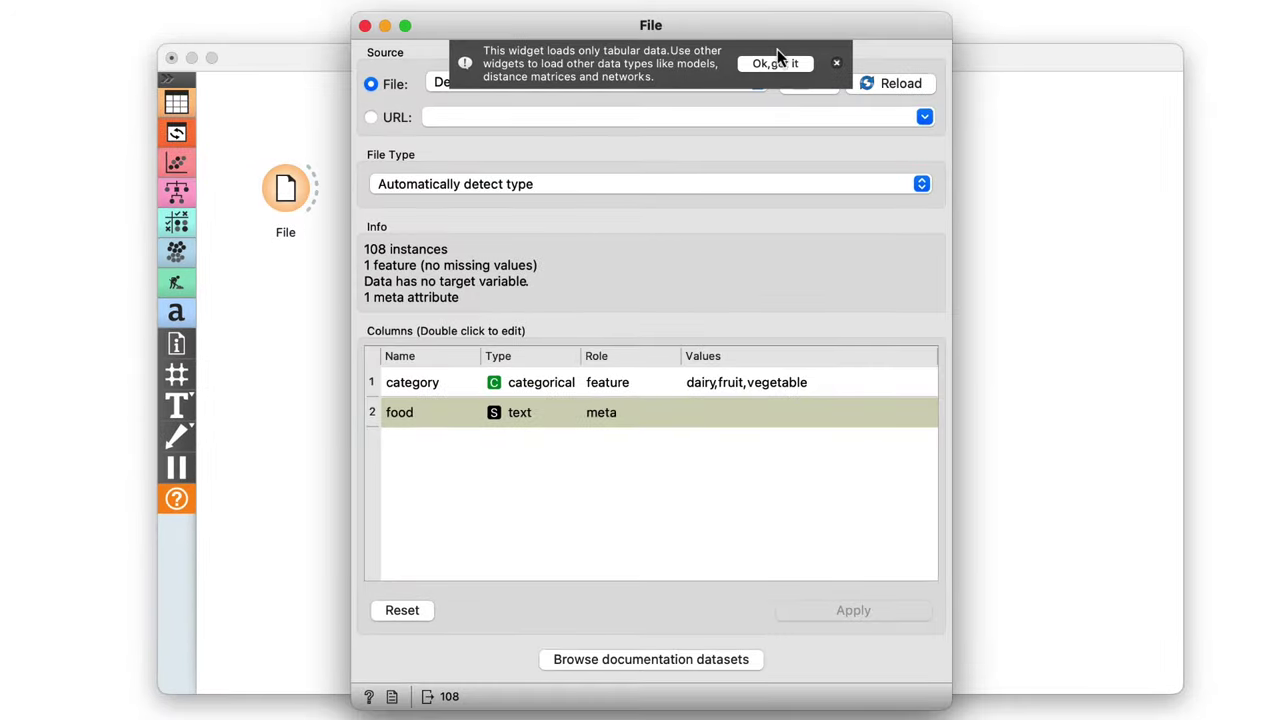
left_click(777, 60)
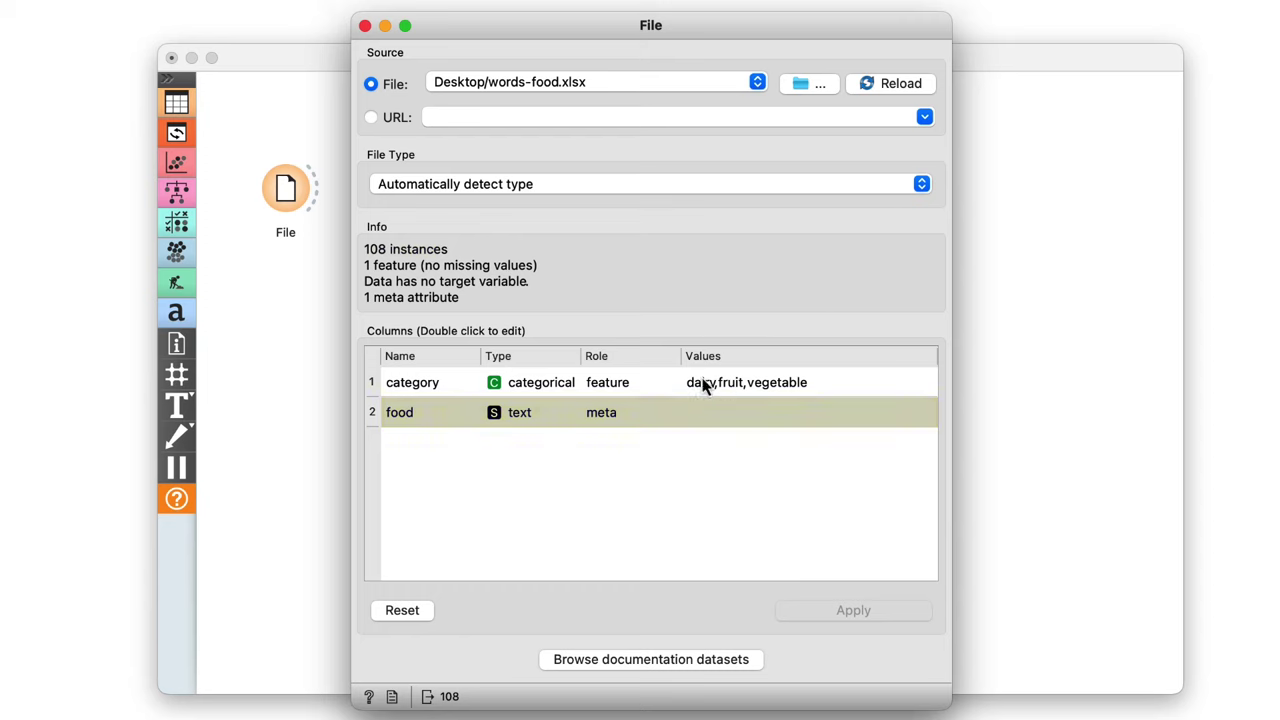
Set the category column's role to target, apply it, and close the File settings.
double_click(628, 385)
left_click(626, 398)
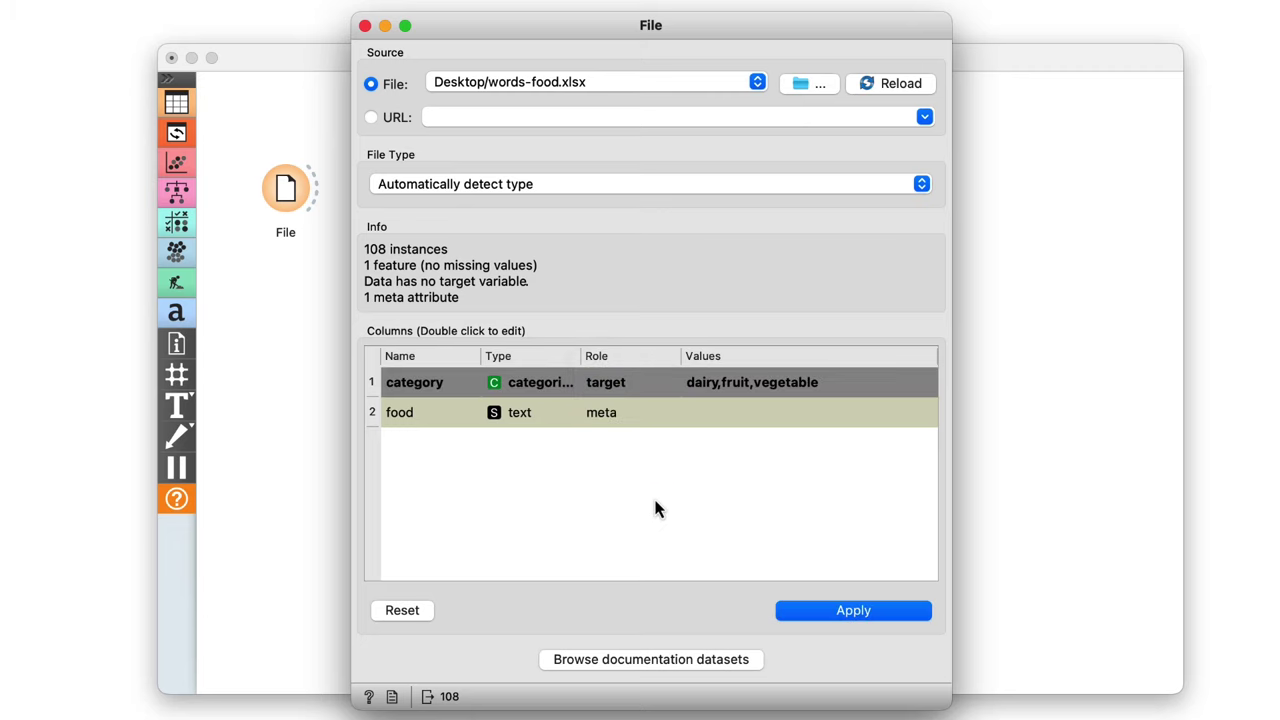
left_click(843, 612)
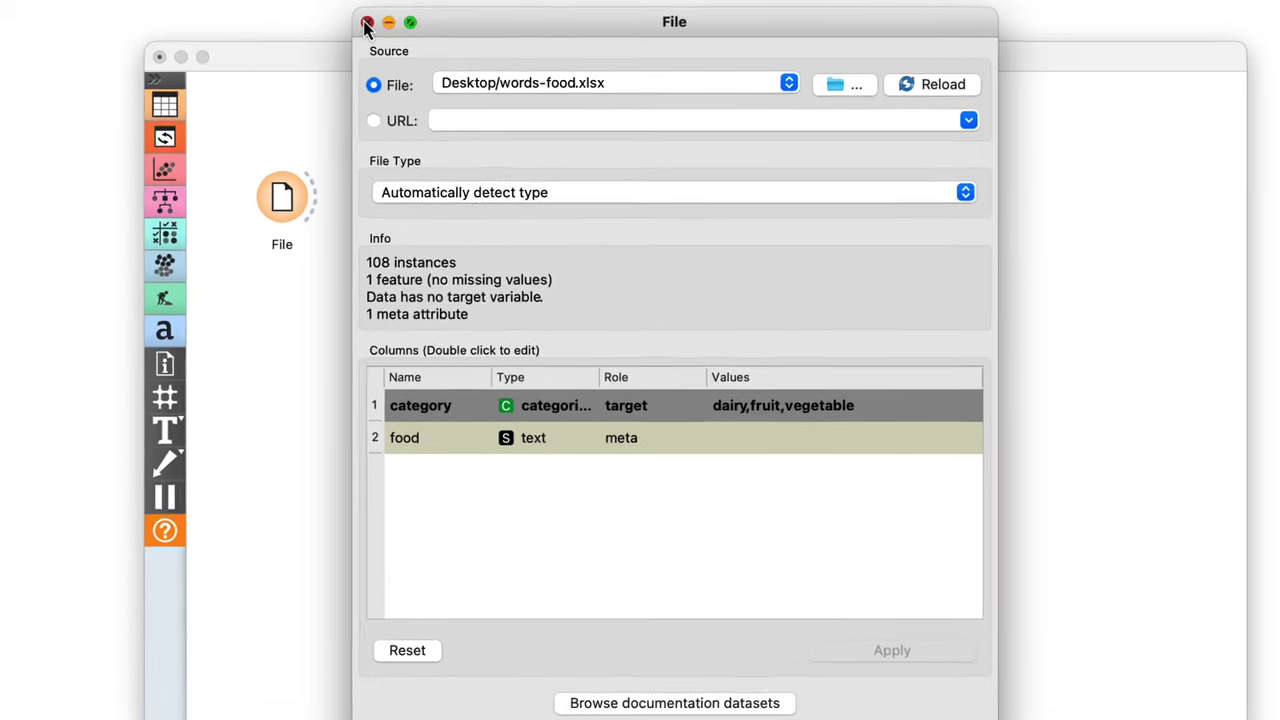
left_click(365, 25)
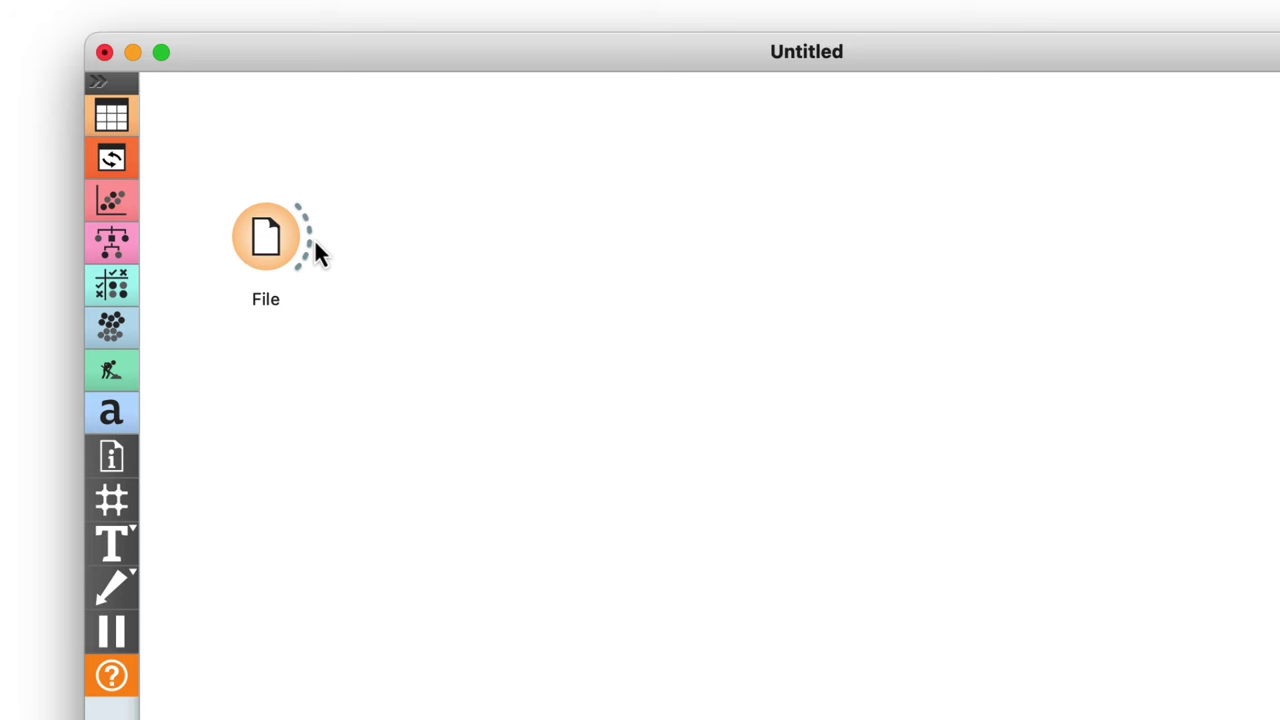
Feed File into a new Corpus widget with food as title and language English.
left_click_drag(316, 240, 426, 237)
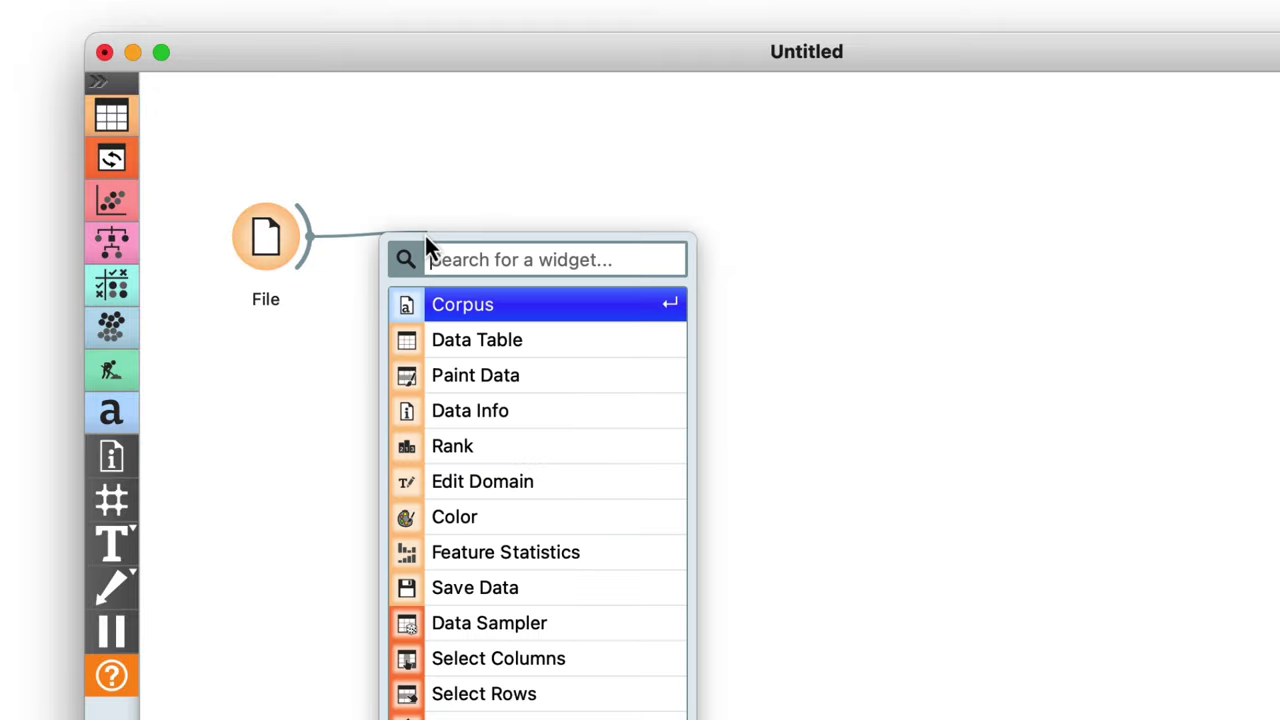
left_click(457, 306)
double_click(469, 232)
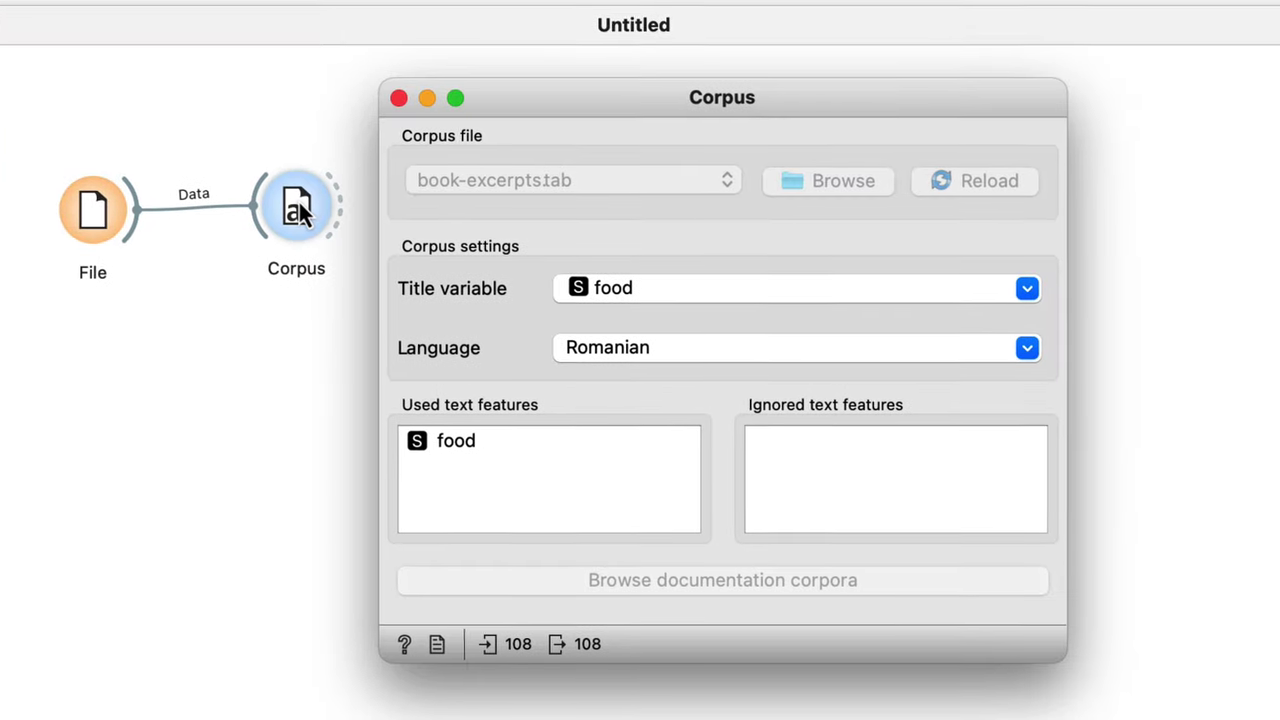
left_click(649, 338)
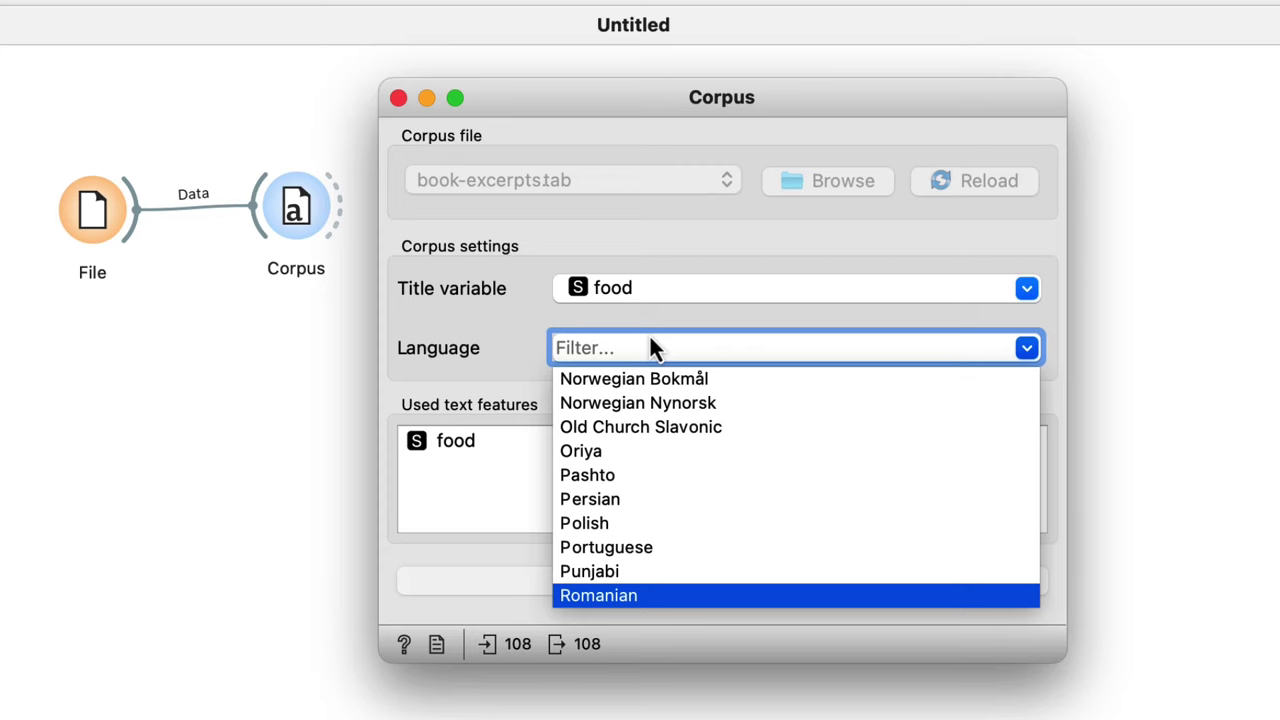
type("eng")
left_click(634, 403)
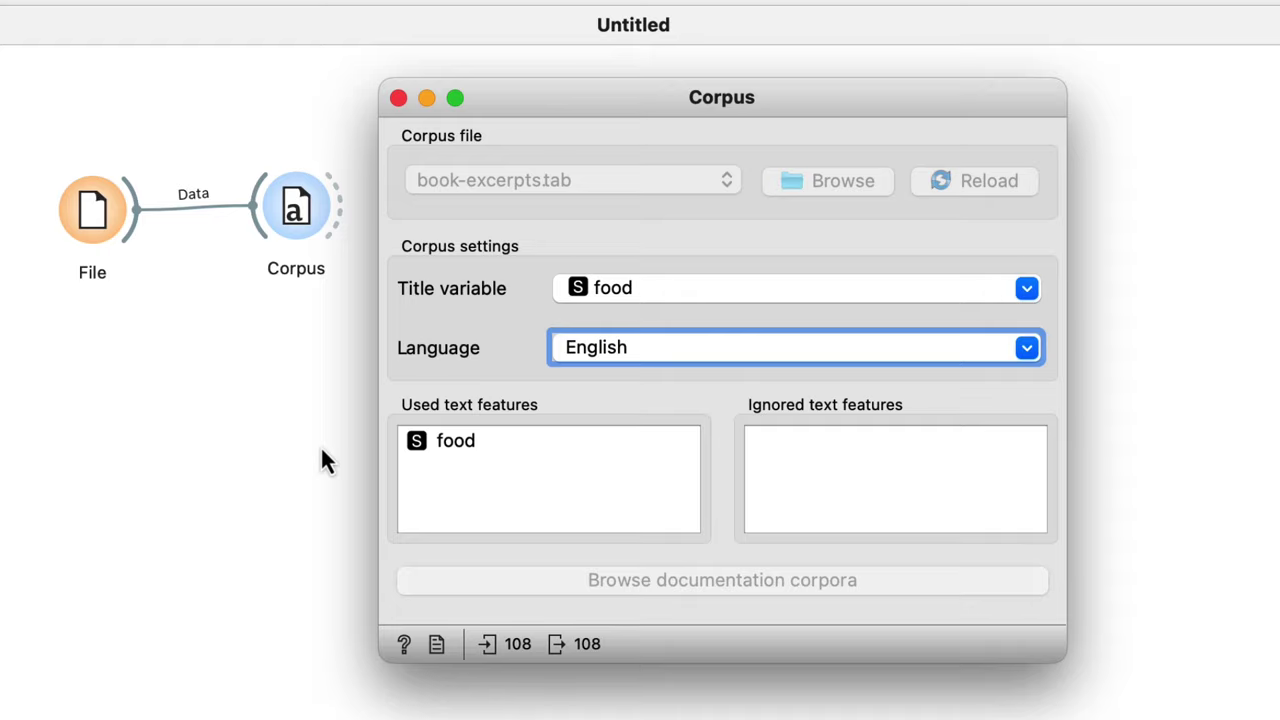
left_click(358, 265)
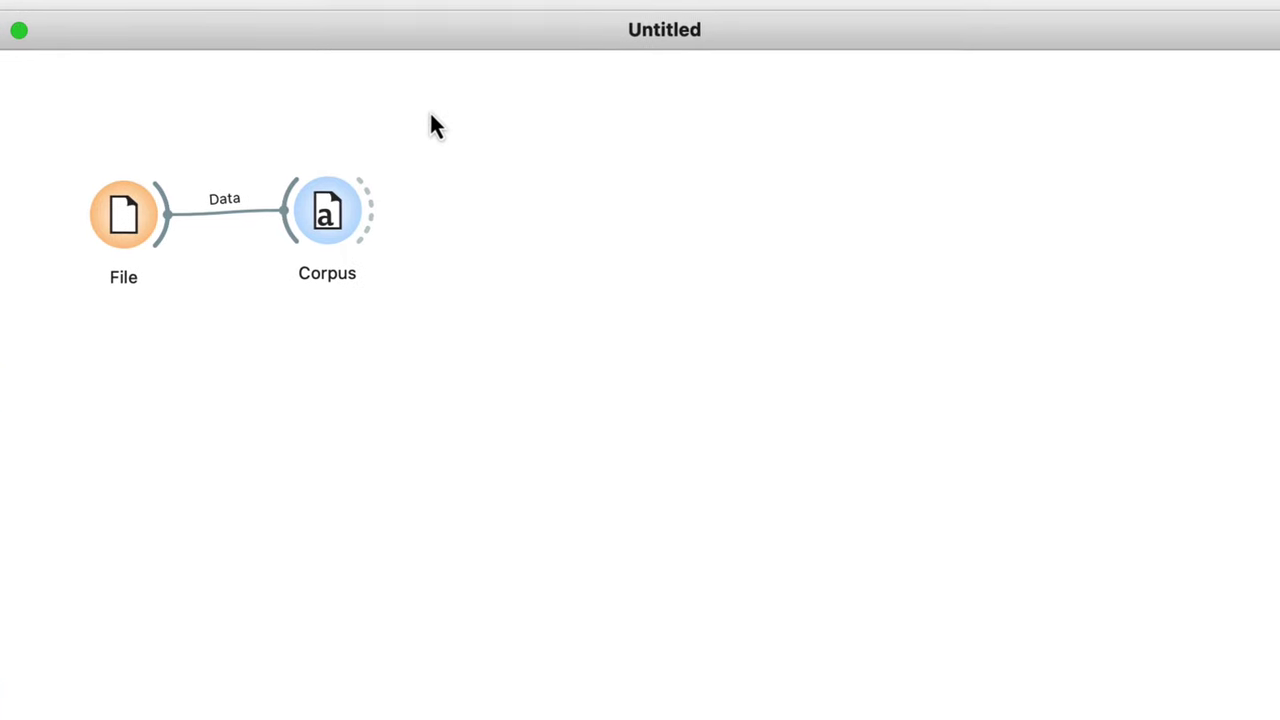
Add a Document Embedding widget after Corpus using the fastText method.
left_click_drag(340, 207, 447, 225)
left_click_drag(618, 238, 620, 238)
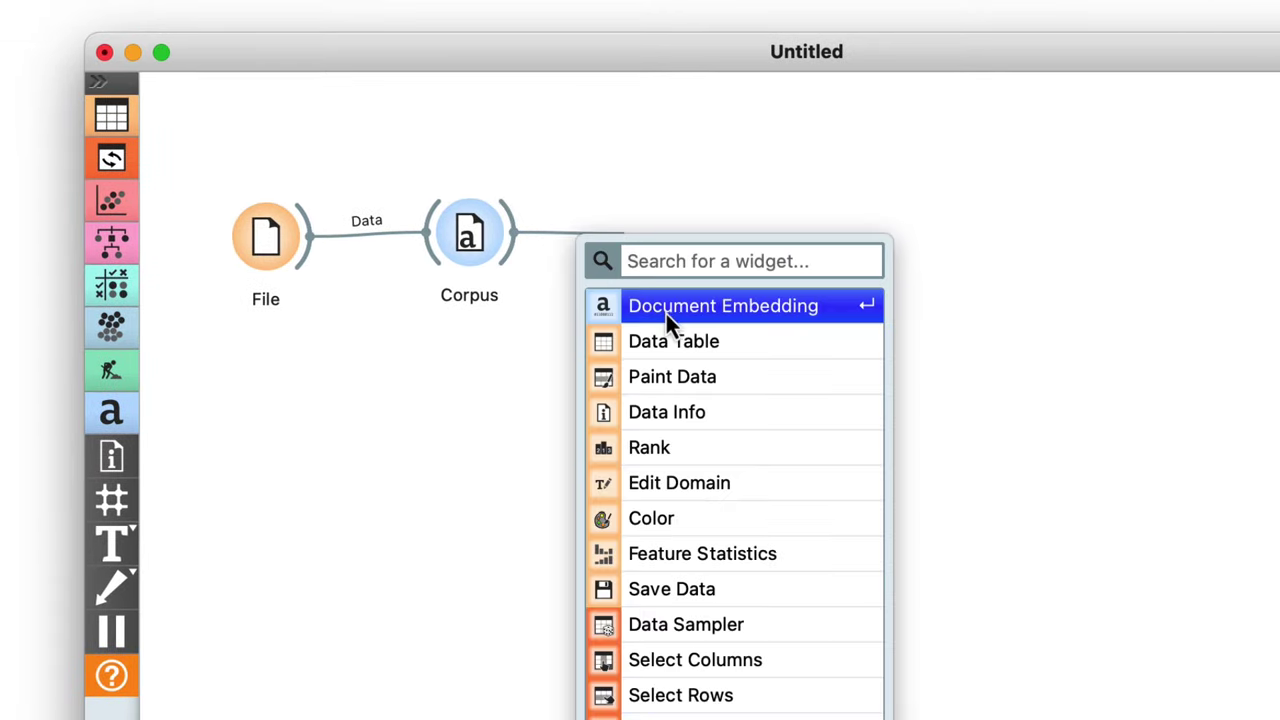
left_click(669, 323)
double_click(667, 235)
left_click(930, 410)
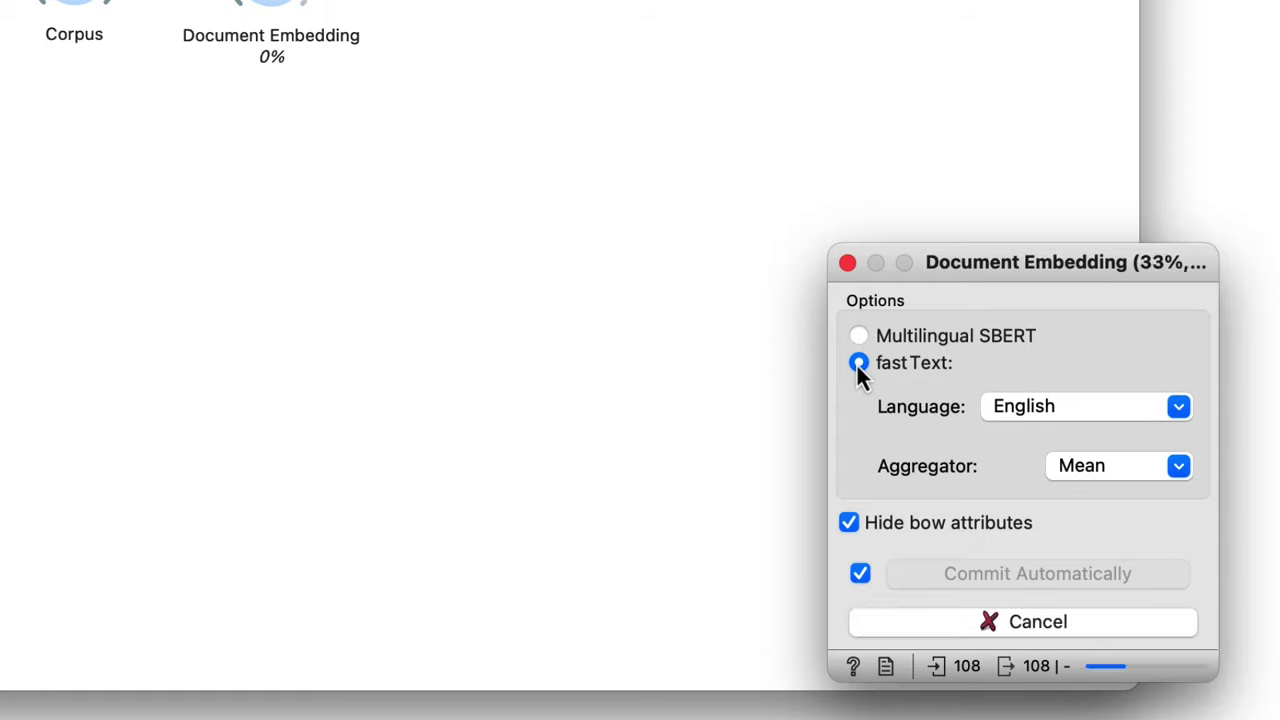
left_click(919, 310)
Inspect the 300-feature embeddings in a Data Table connected to Document Embedding.
left_click_drag(716, 237, 870, 132)
left_click(909, 172)
double_click(910, 169)
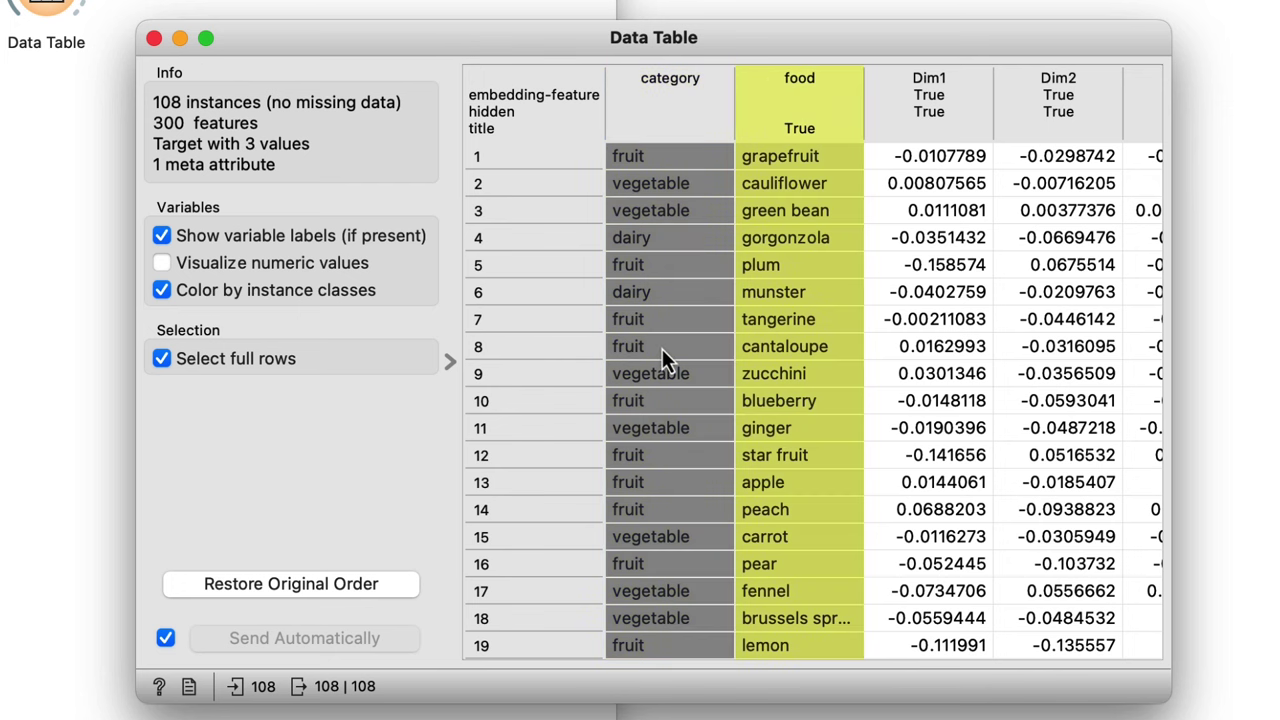
scroll(662, 349, "right", 5)
scroll(661, 346, "right", 6)
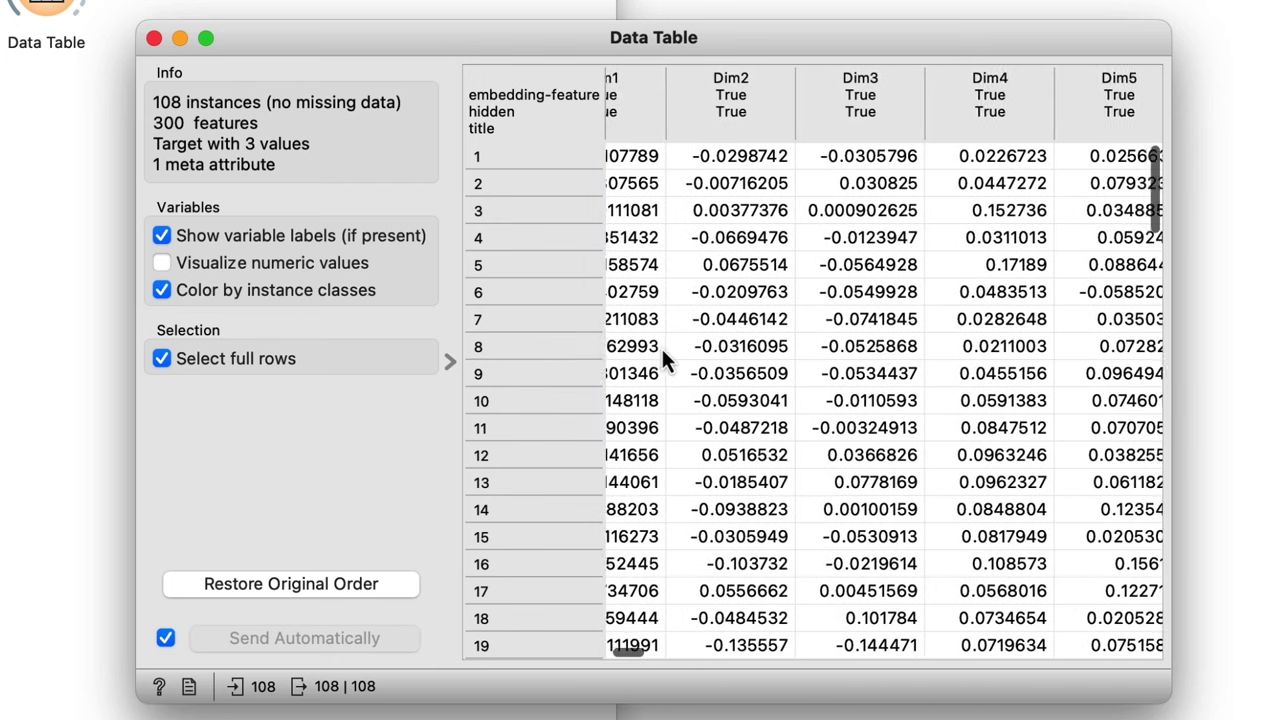
scroll(662, 349, "left", 10)
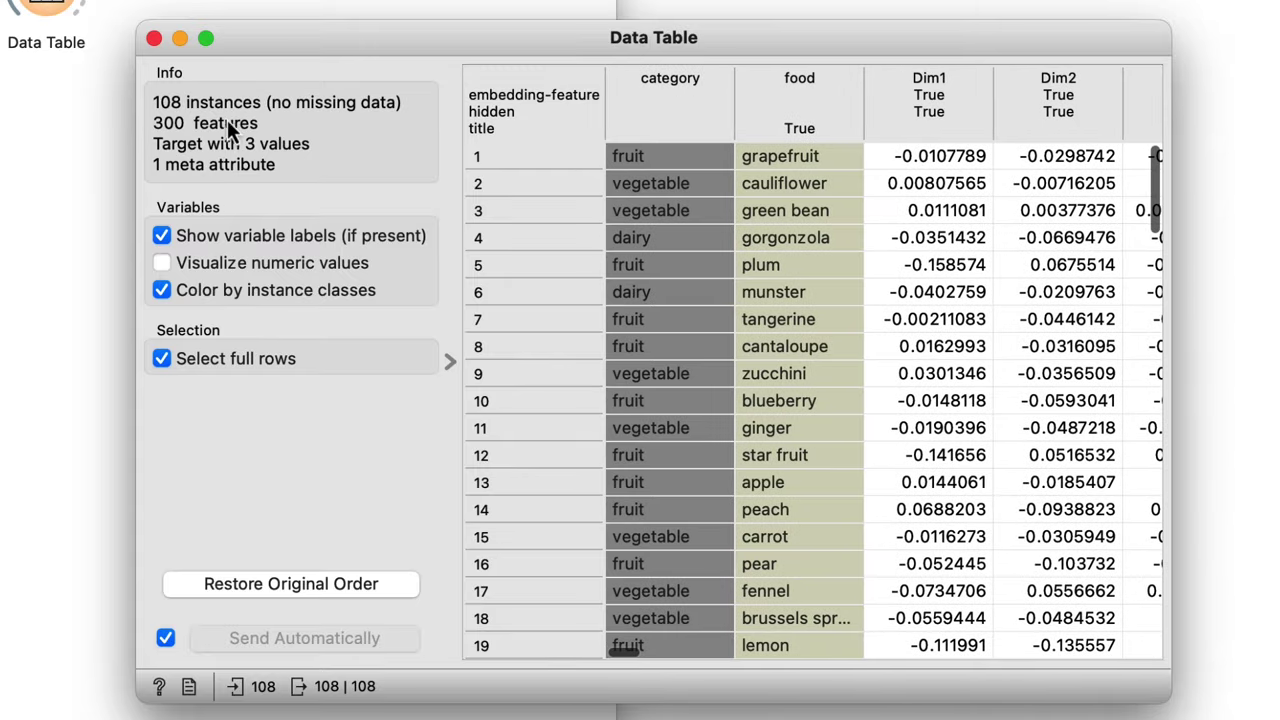
left_click(153, 38)
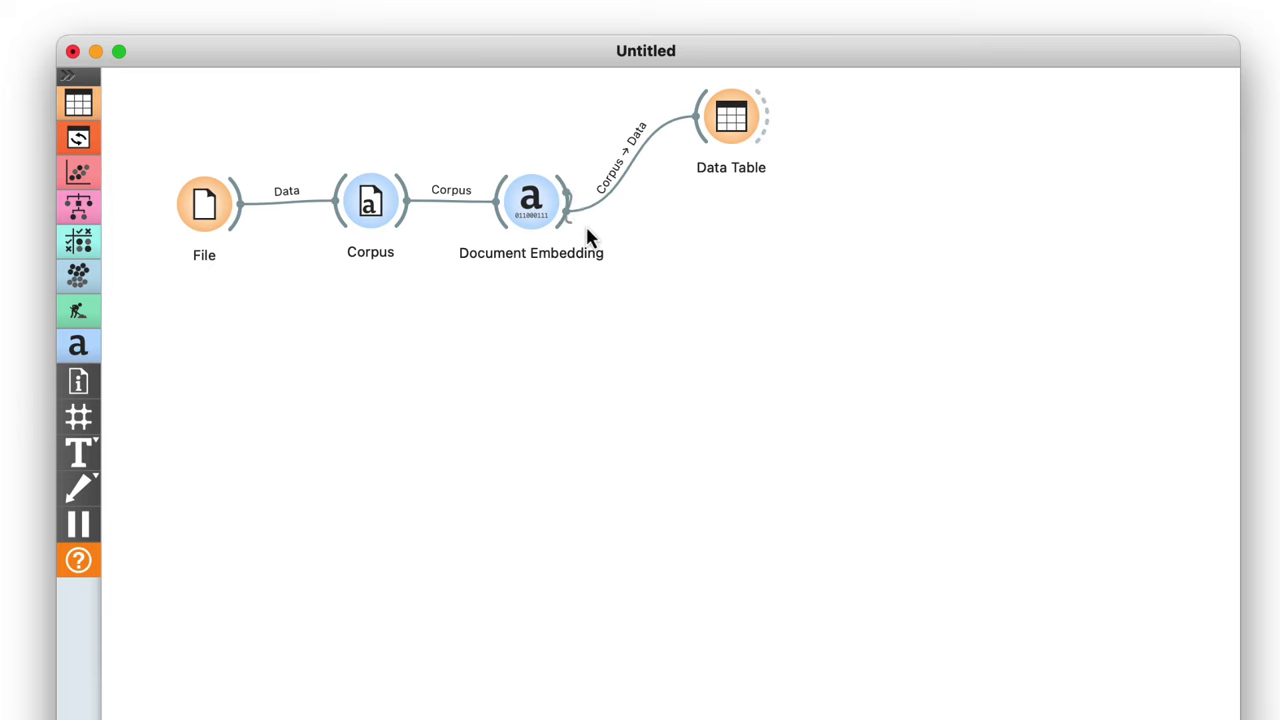
left_click_drag(570, 205, 700, 338)
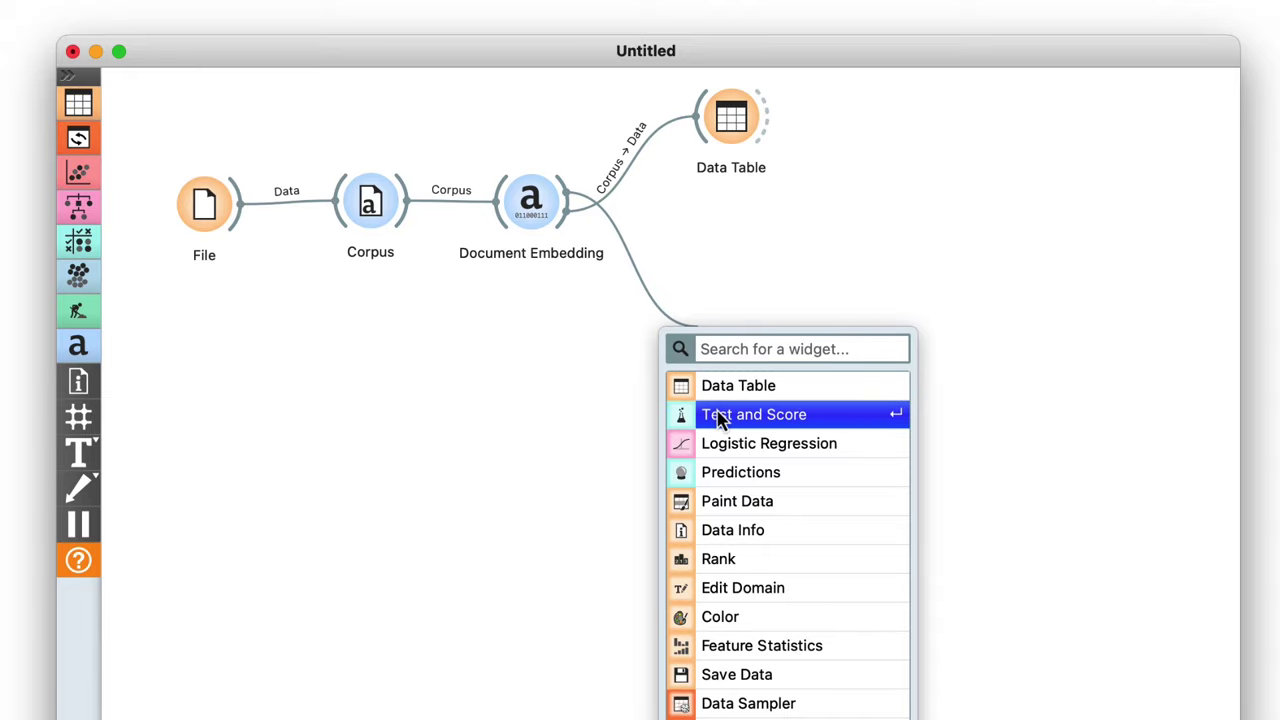
Evaluate a Logistic Regression learner on the embeddings in Test and Score, reaching CA 0.981.
left_click(723, 415)
double_click(718, 338)
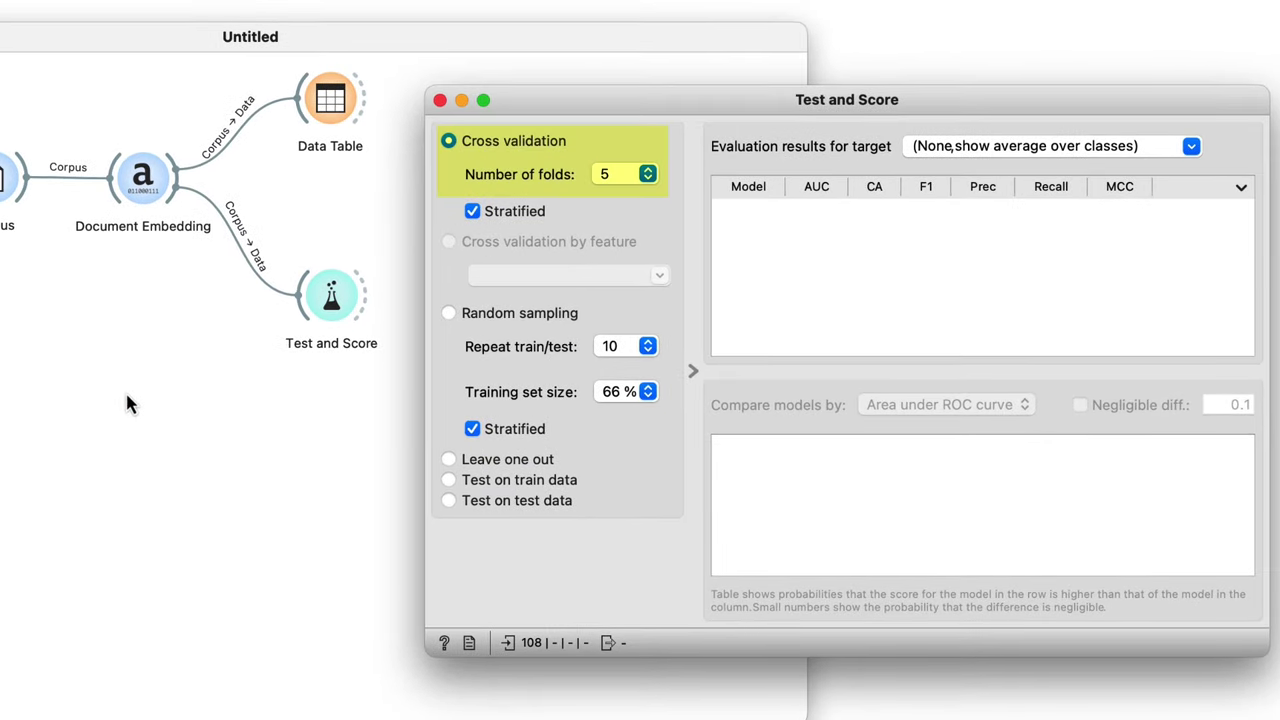
right_click(127, 397)
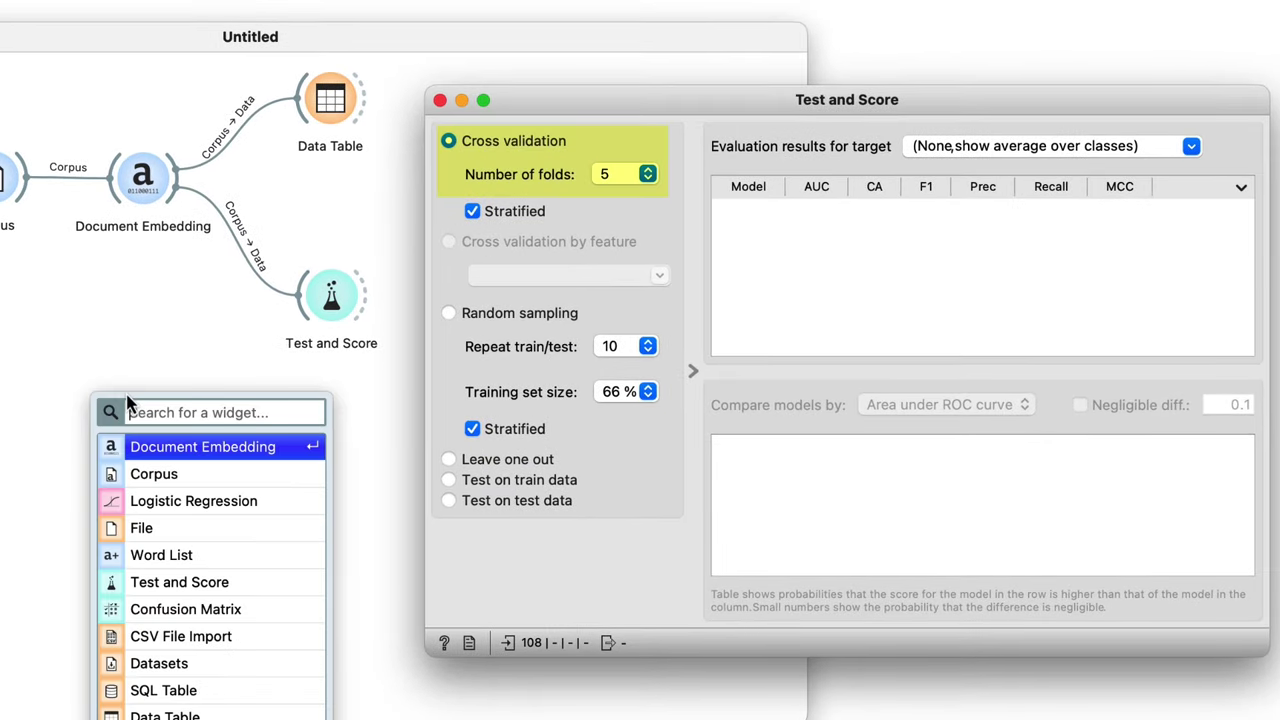
type("lo")
left_click(152, 448)
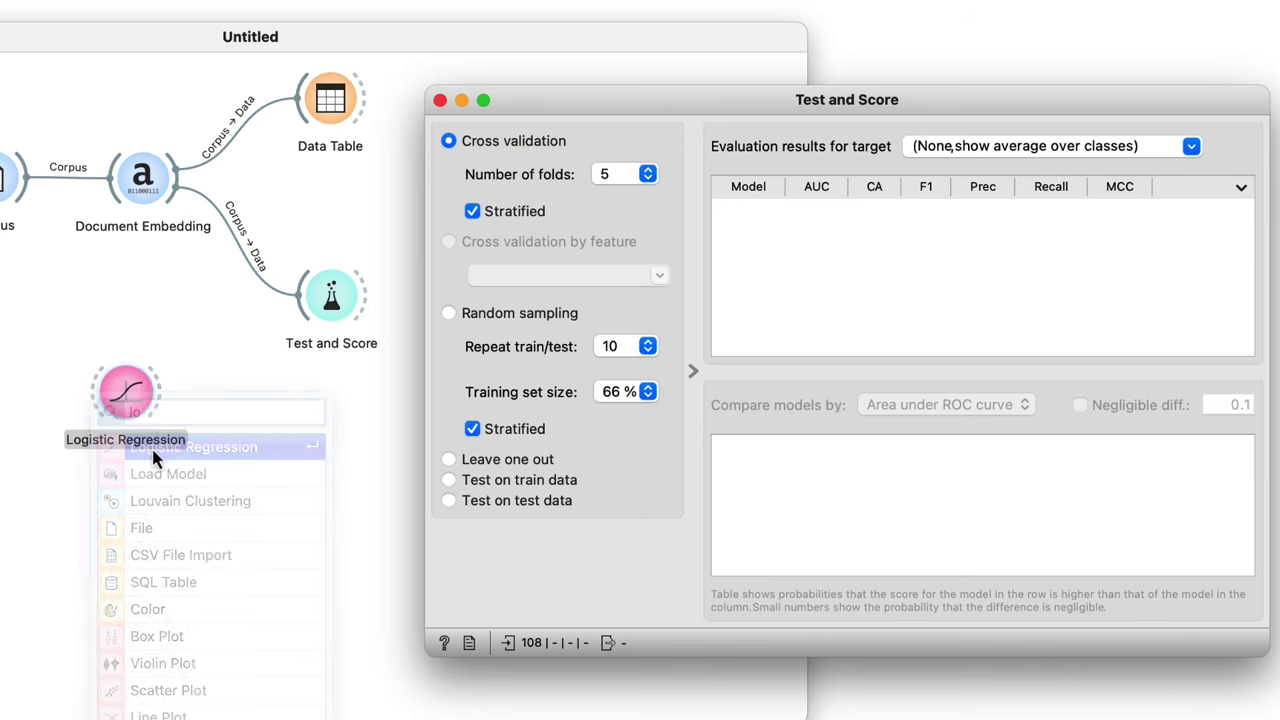
left_click_drag(154, 400, 294, 320)
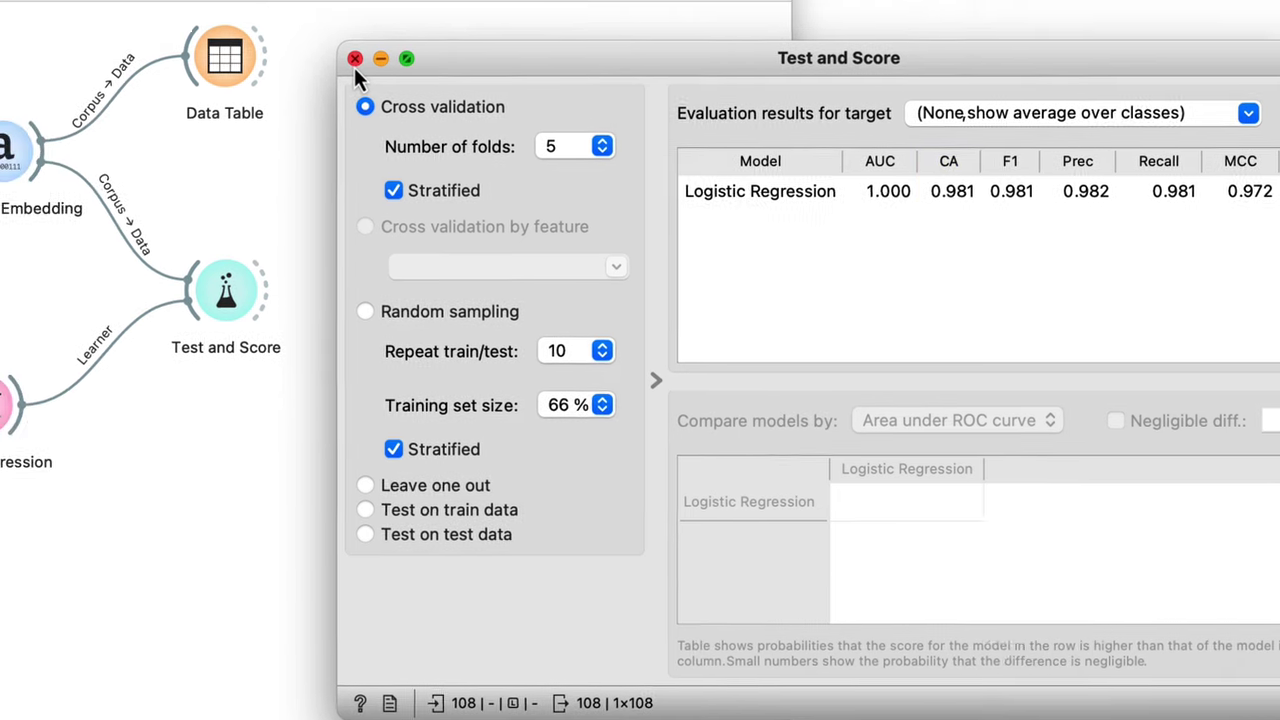
Attach a Confusion Matrix to Test and Score's evaluation results.
left_click(236, 38)
left_click_drag(681, 364, 764, 368)
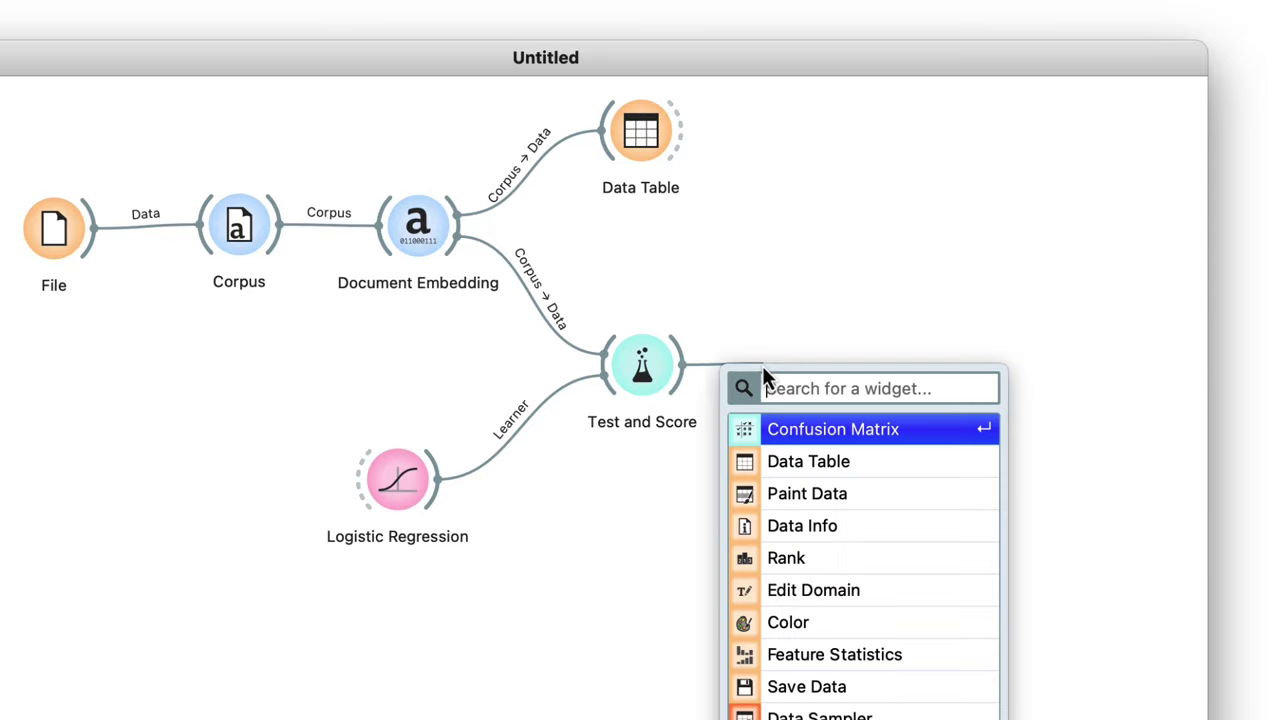
left_click(757, 428)
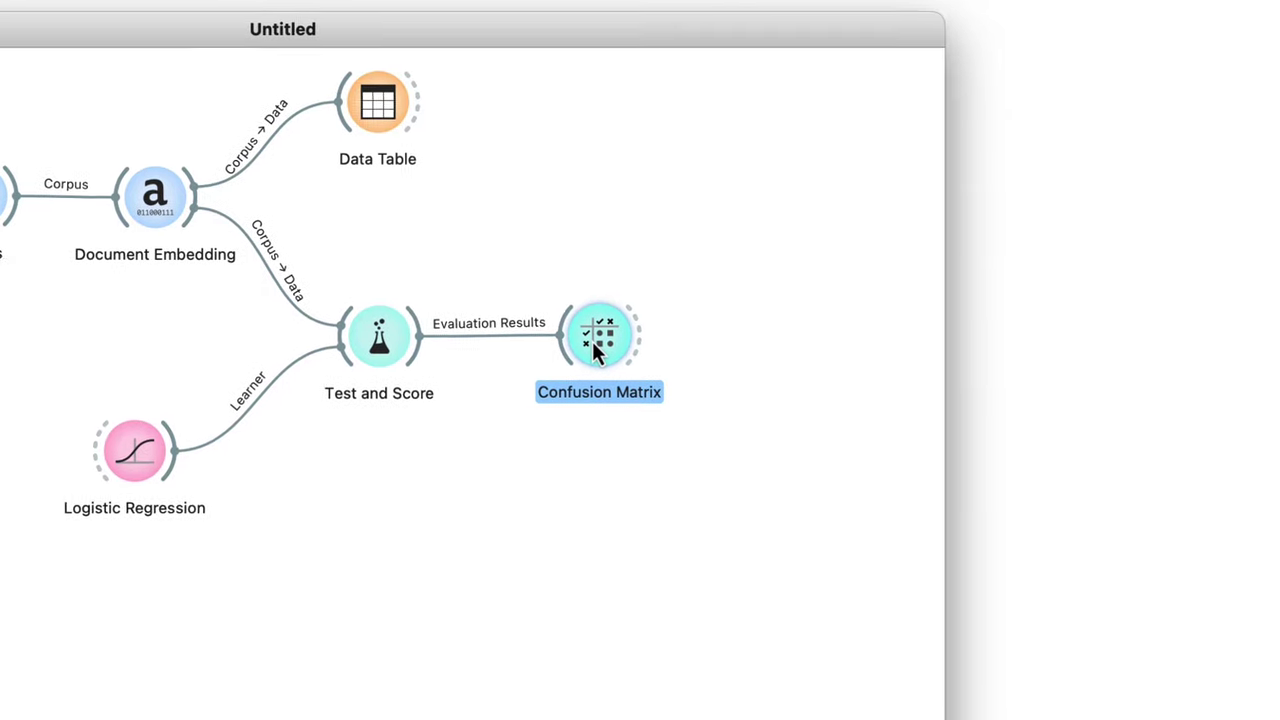
Select the two vegetables predicted as fruit and show them in Data Table (1).
double_click(854, 368)
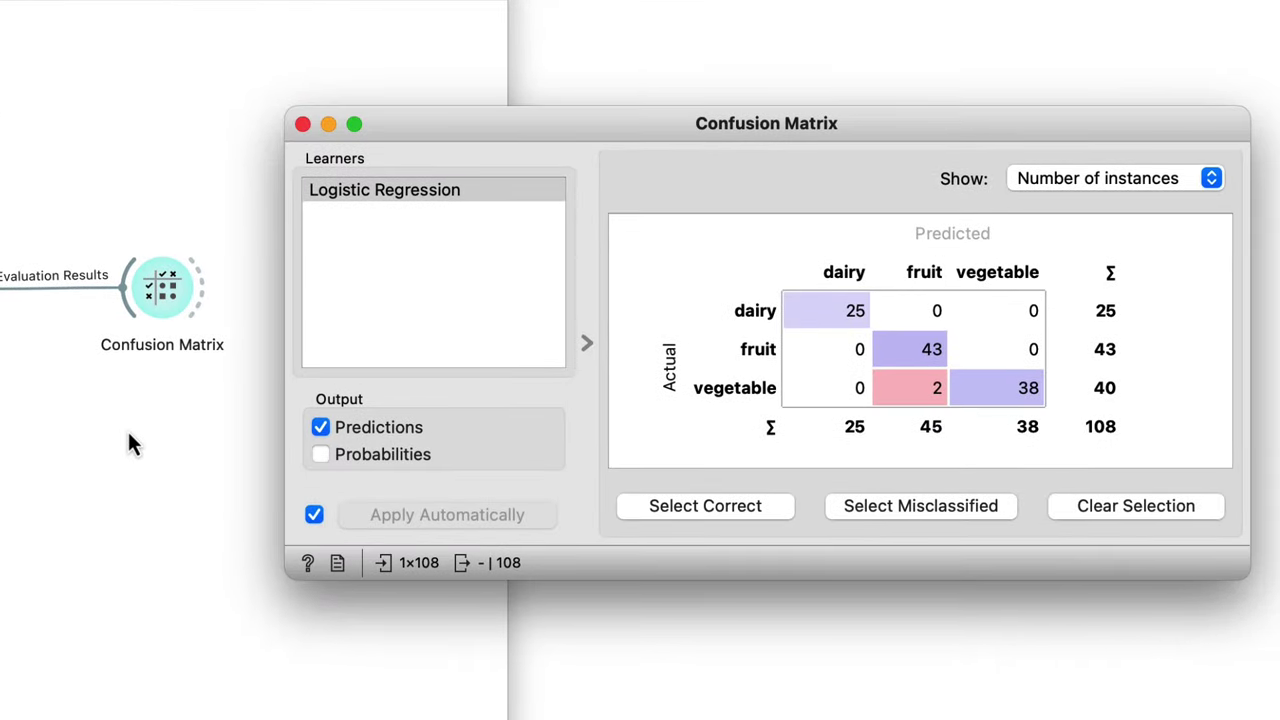
left_click(902, 399)
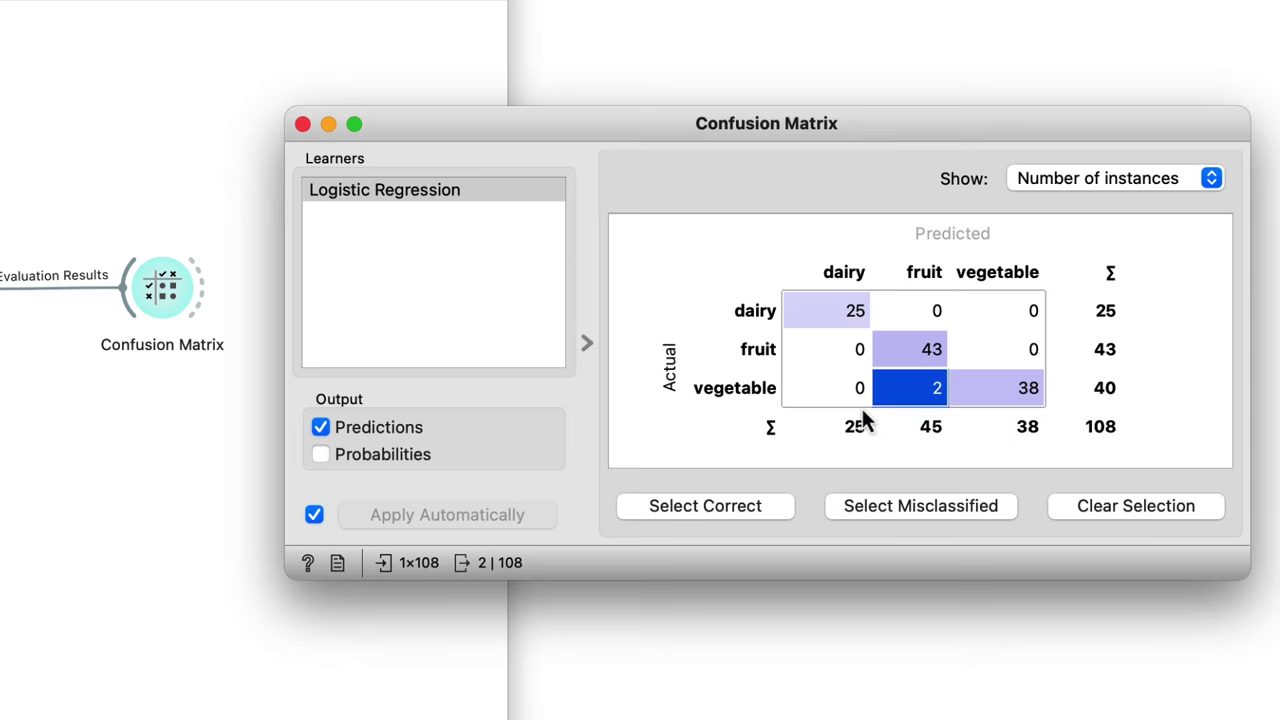
left_click(302, 124)
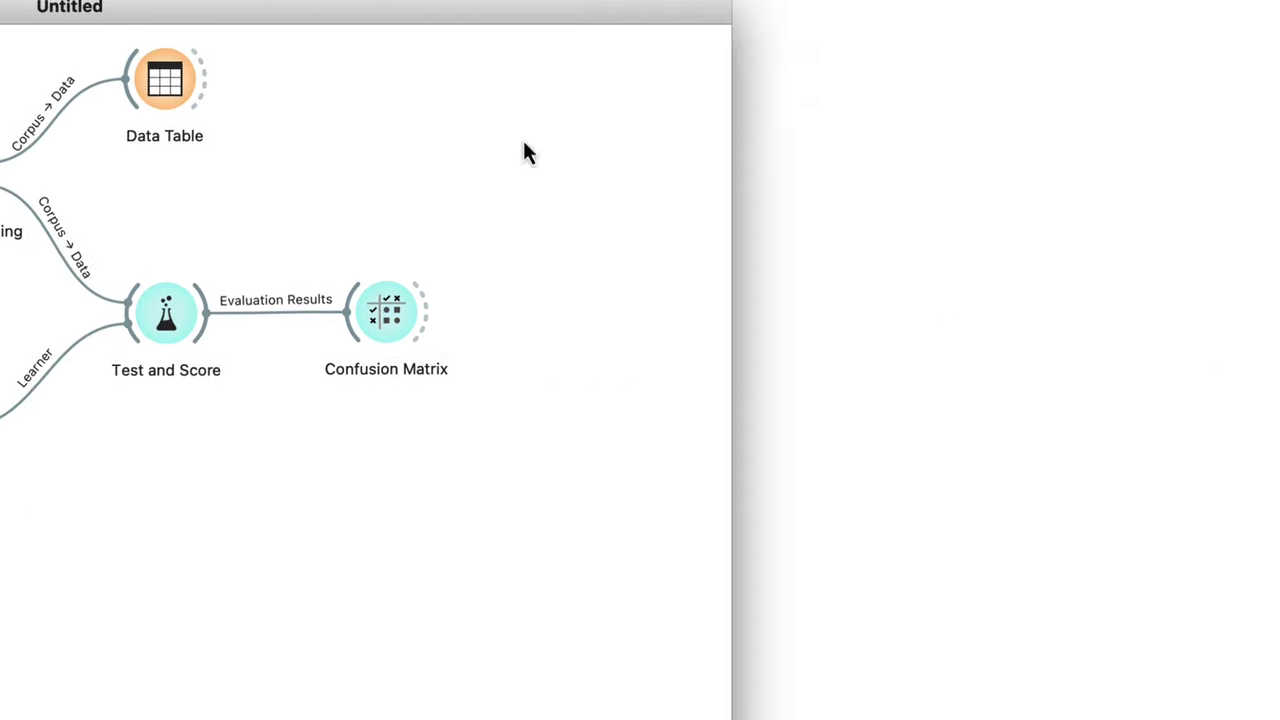
left_click_drag(428, 312, 510, 312)
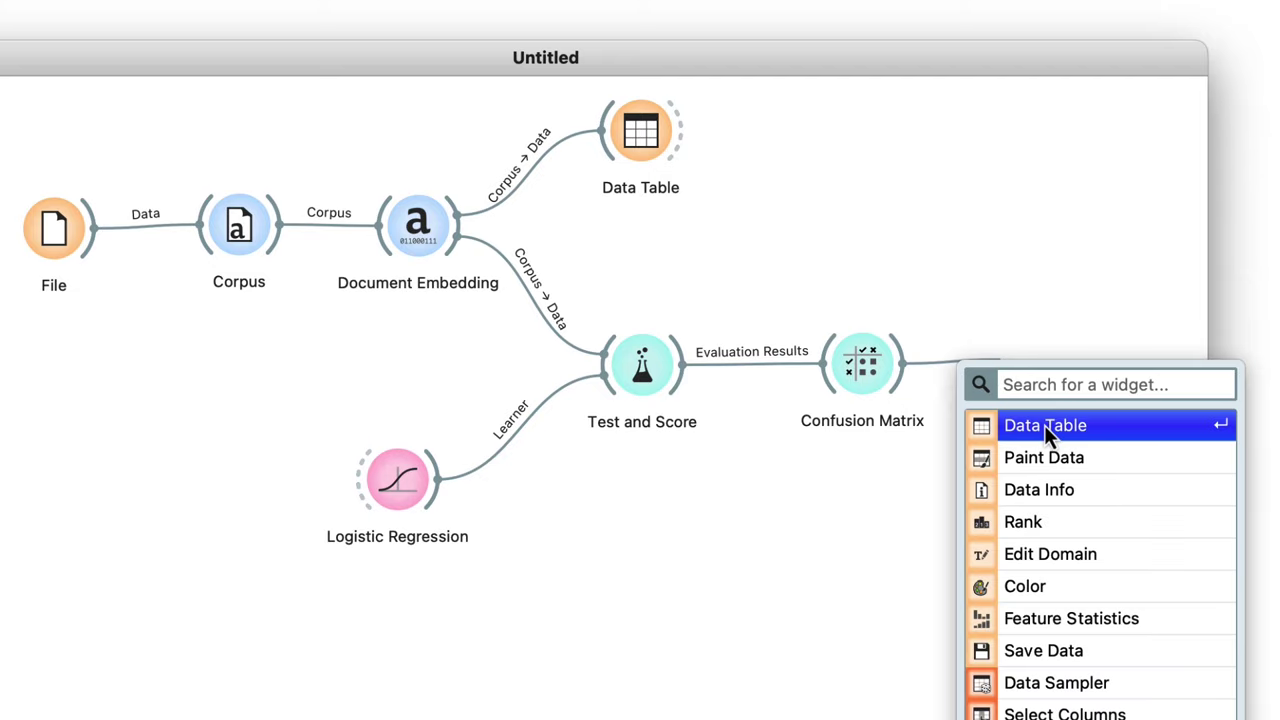
left_click(1044, 425)
double_click(1040, 368)
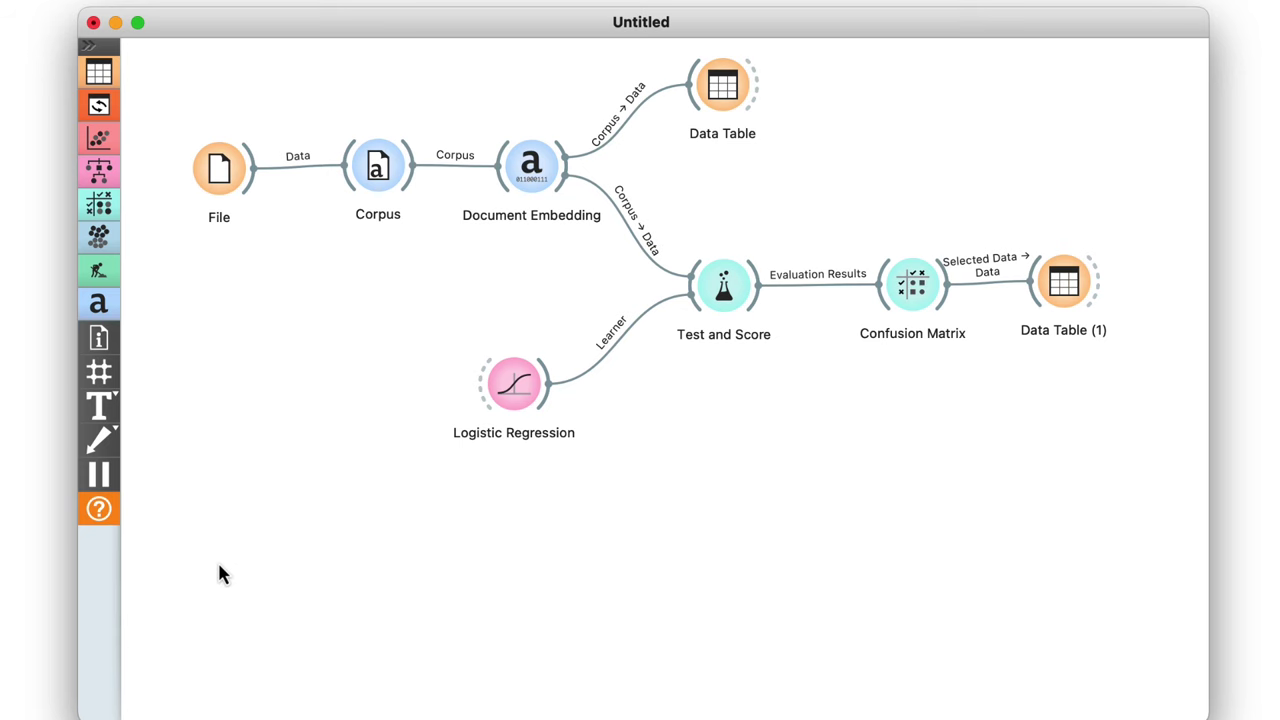
Add a Word List containing date, clementine, camembert and gouda.
right_click(220, 567)
type("wor")
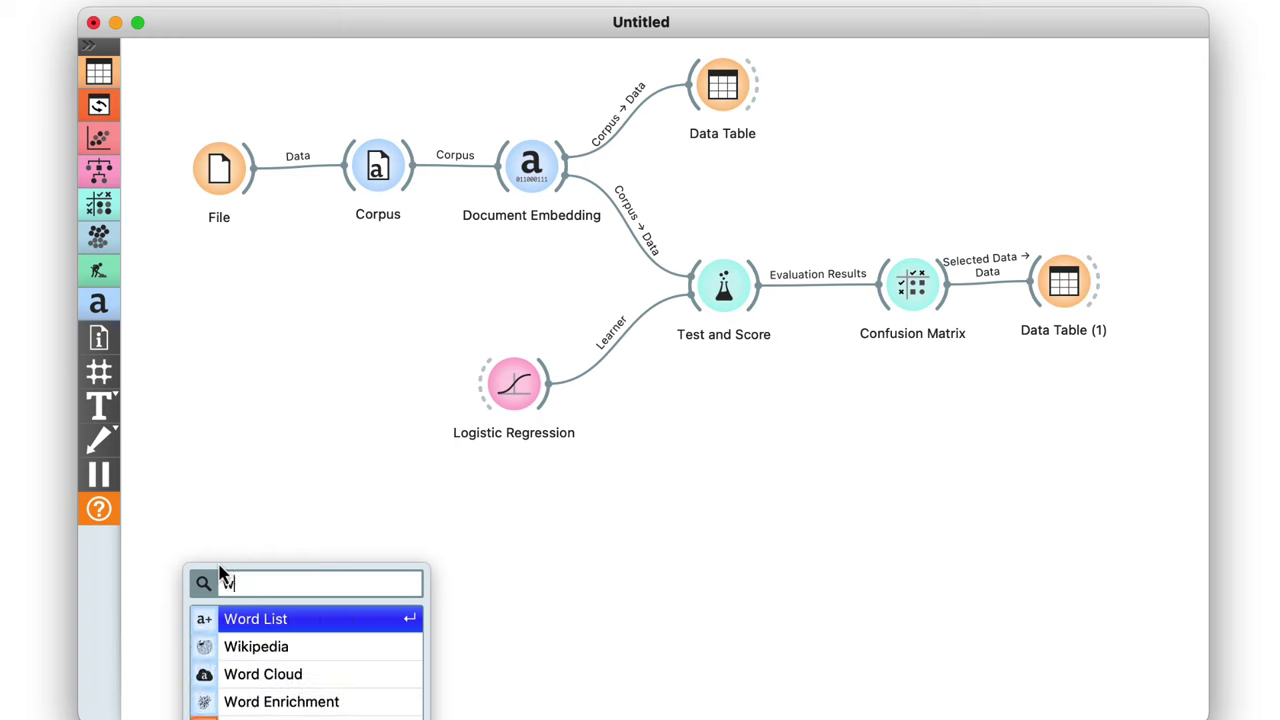
left_click(247, 628)
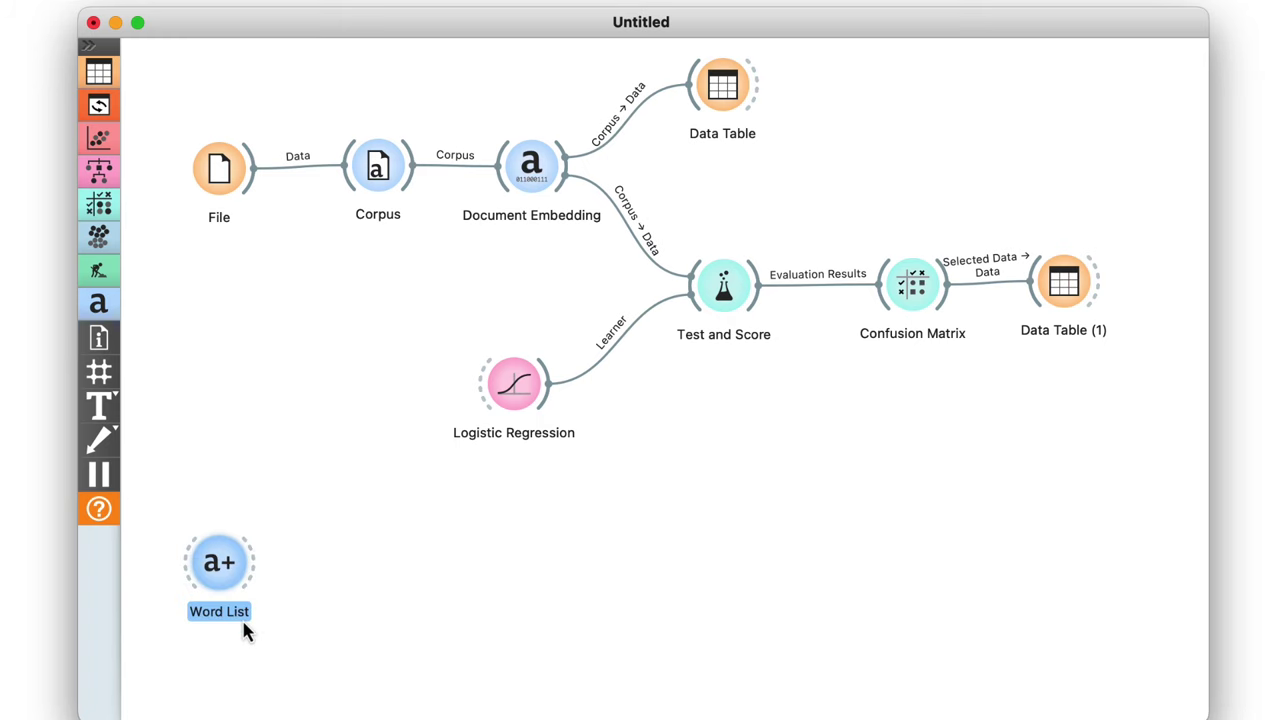
double_click(219, 562)
left_click(601, 622)
type("date")
left_click(601, 622)
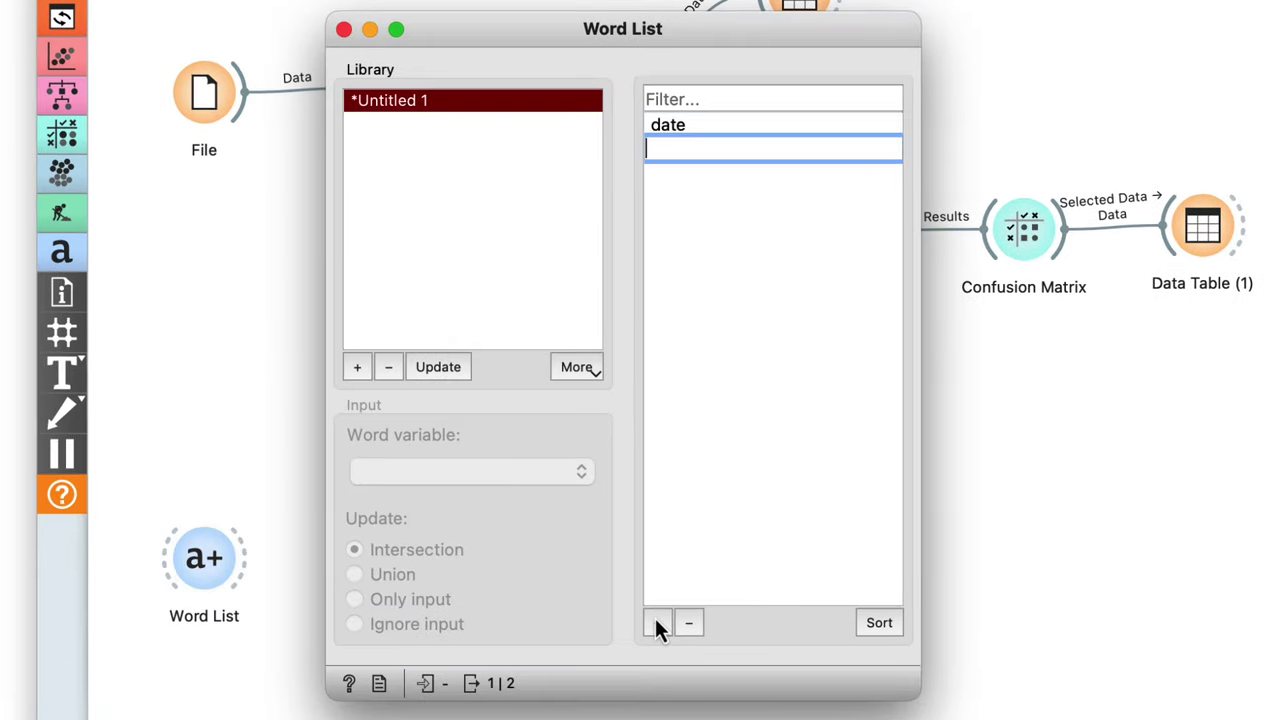
type("clementine")
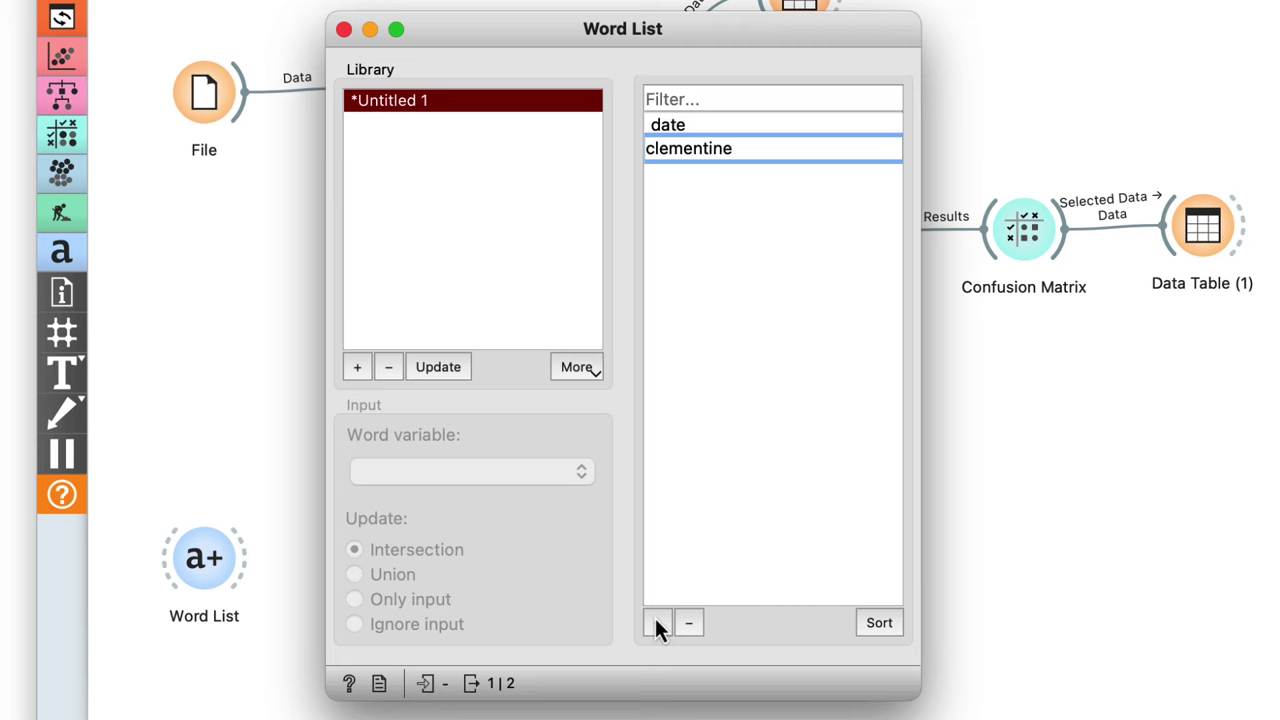
left_click(655, 620)
type("camembert")
left_click(655, 622)
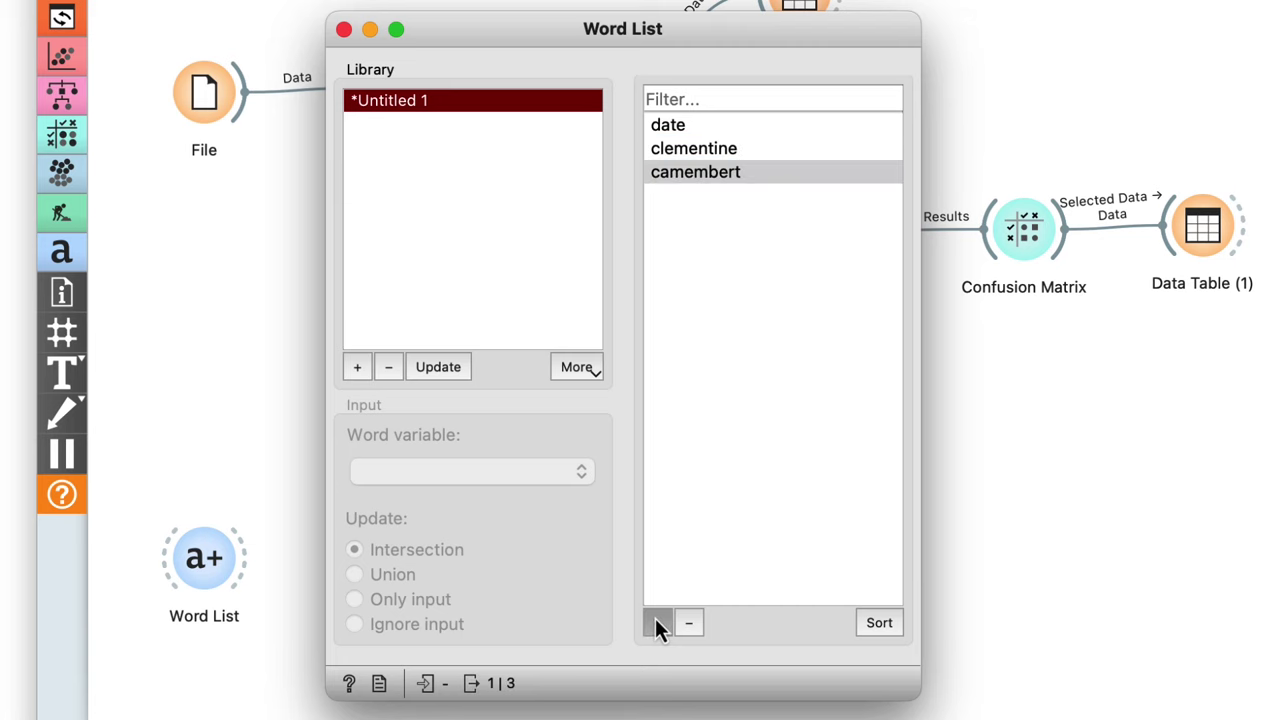
type("gouda")
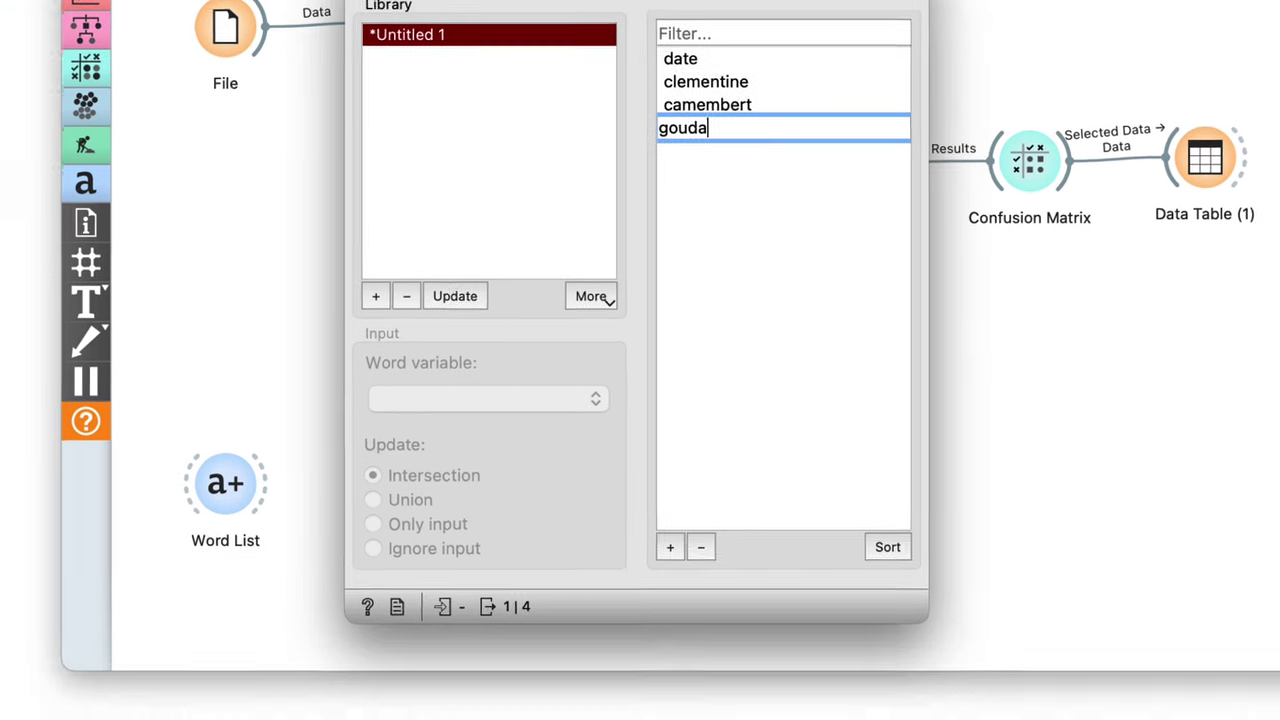
left_click(277, 512)
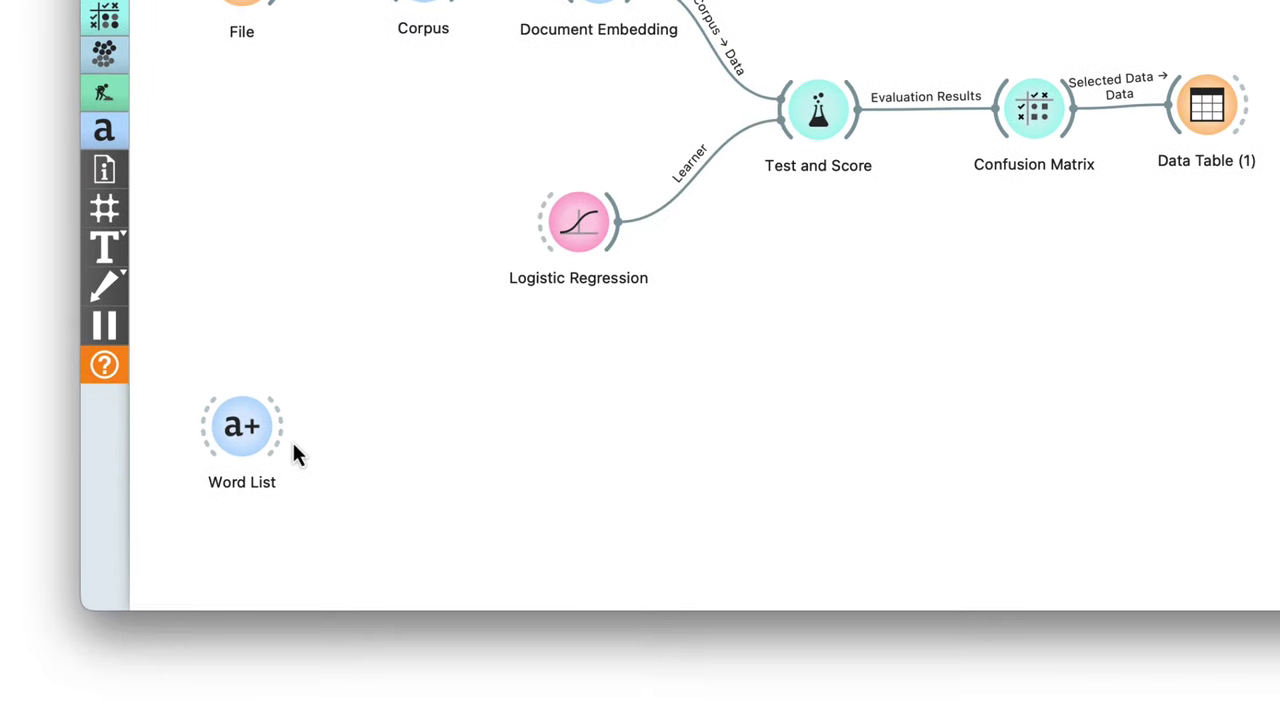
Link the Word List's Words output to Corpus (1) Data input and set English language.
left_click_drag(297, 440, 373, 434)
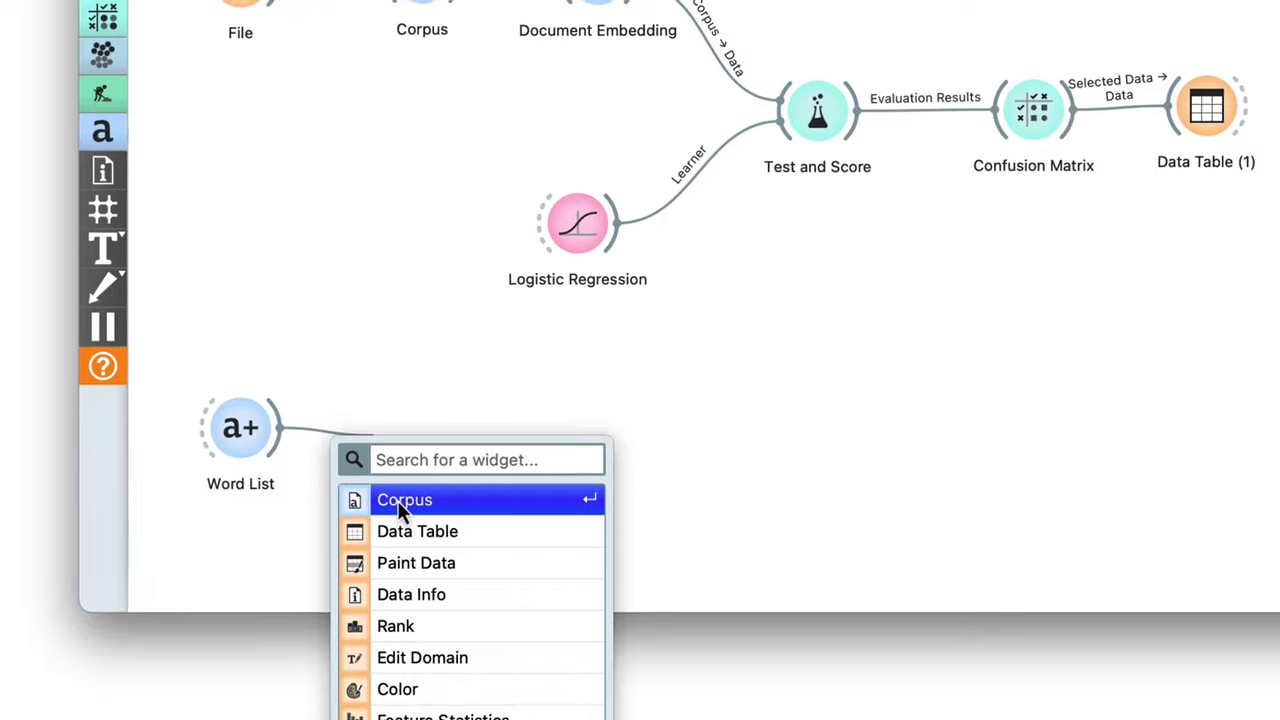
left_click(398, 500)
left_click(632, 228)
left_click_drag(589, 266, 732, 254)
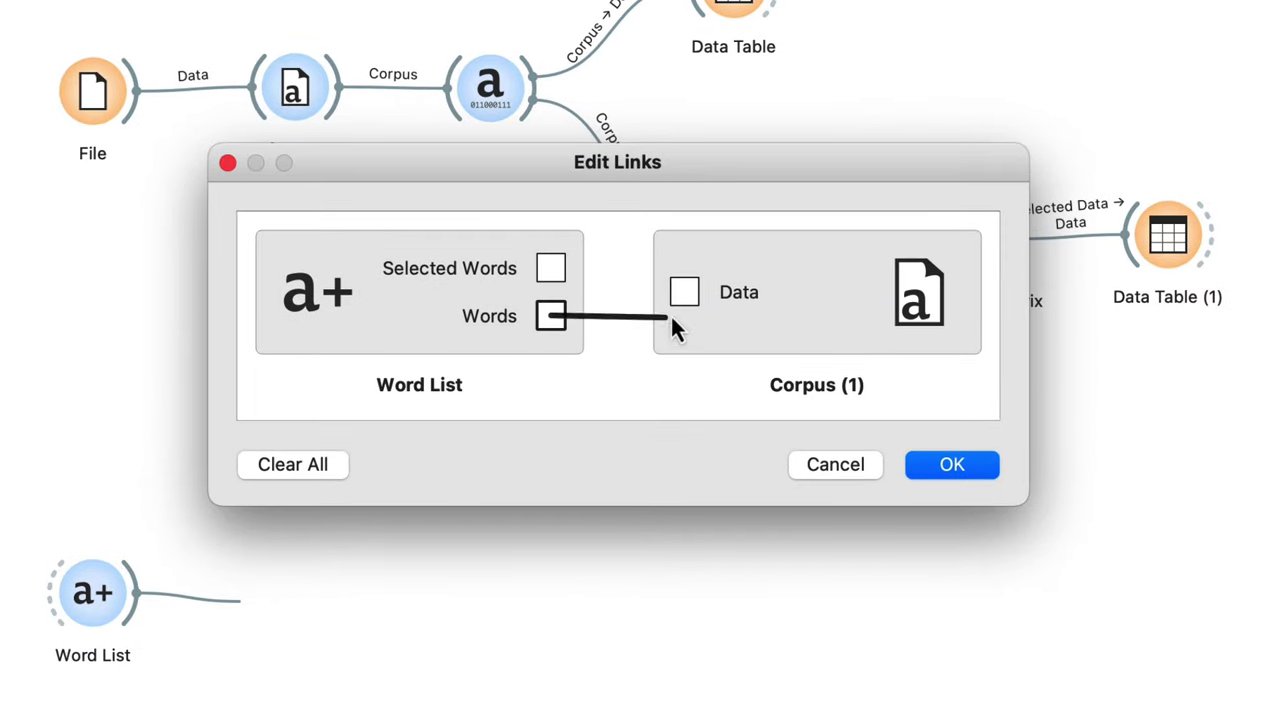
left_click(951, 466)
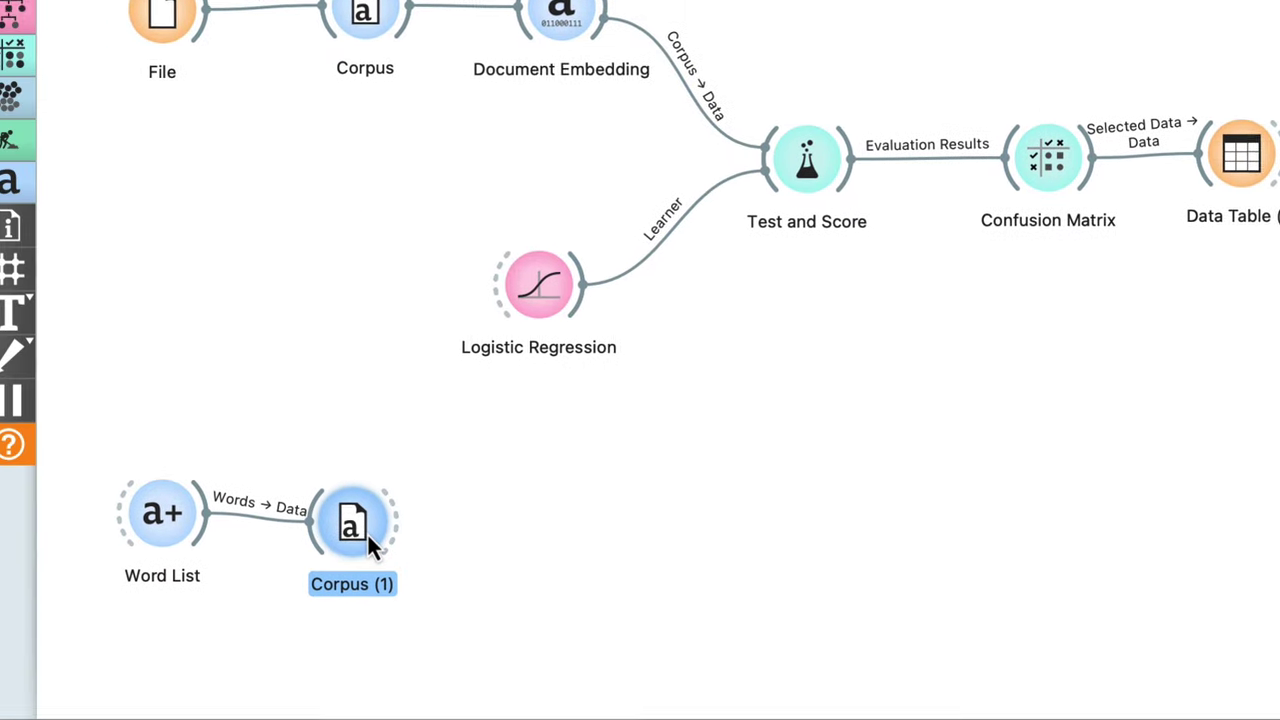
double_click(408, 489)
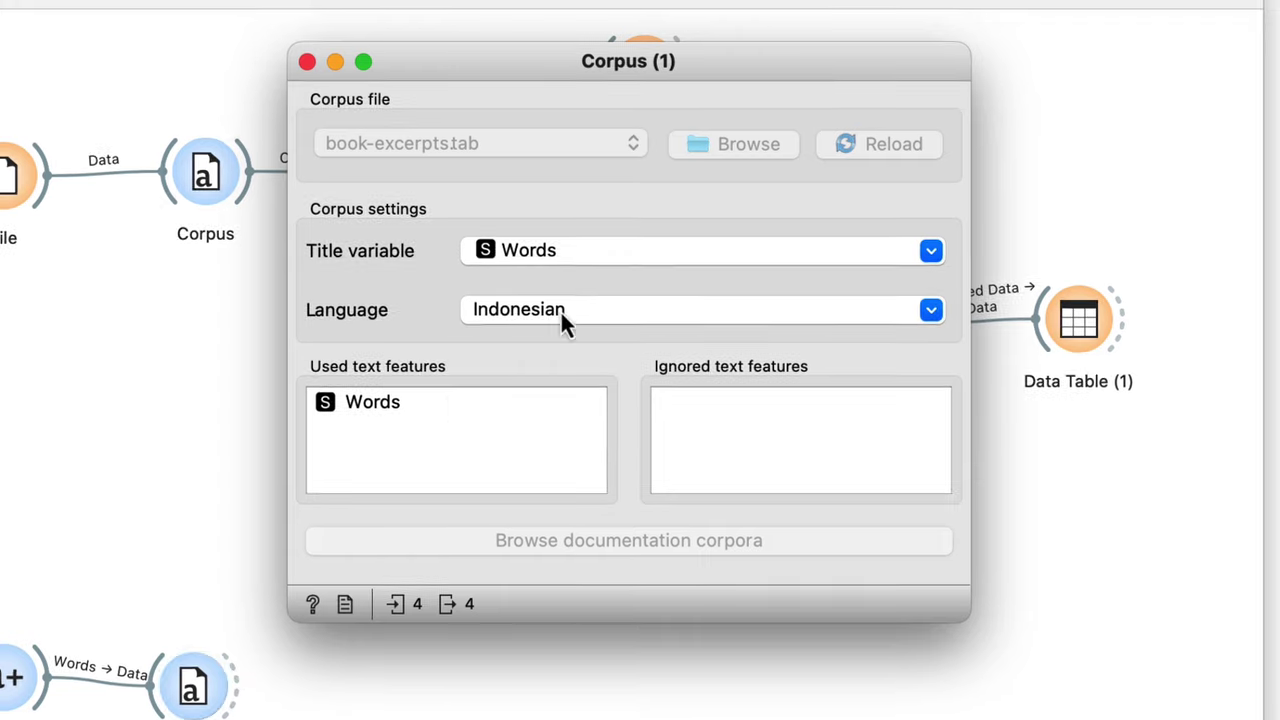
left_click(589, 308)
type("eng")
left_click(564, 365)
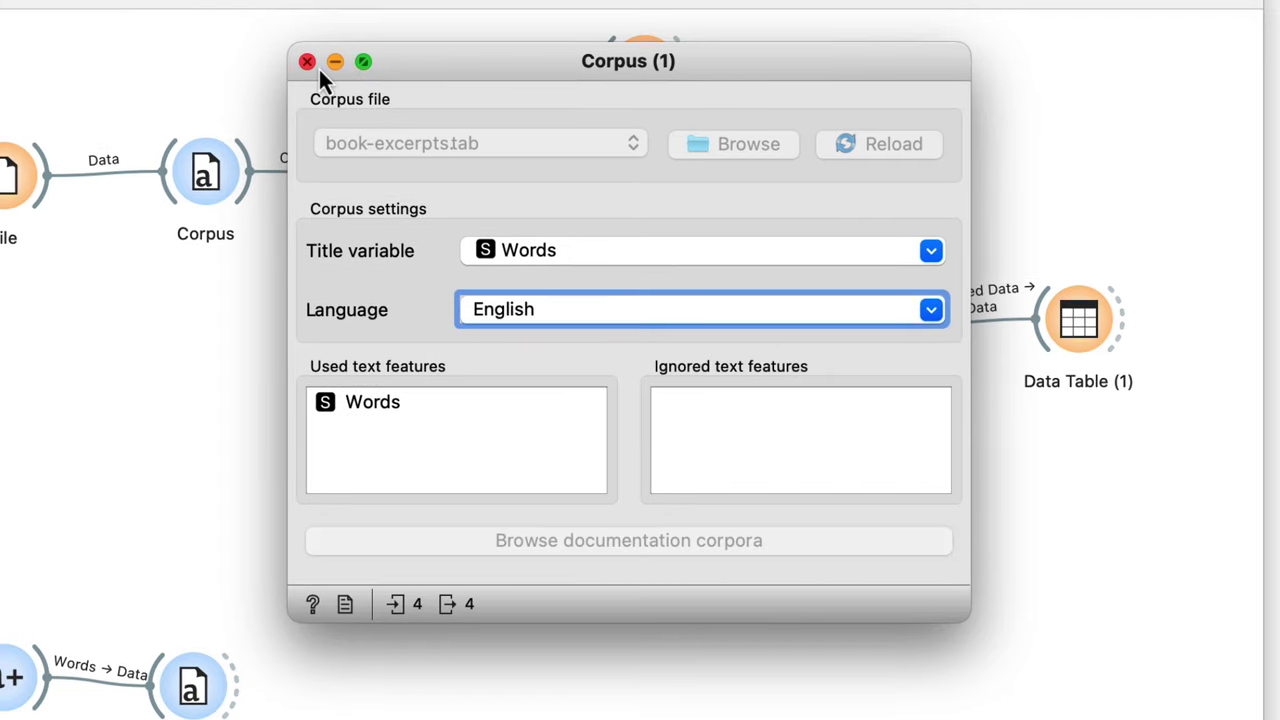
left_click(307, 62)
Add Document Embedding (1) after Corpus (1).
left_click_drag(275, 645, 391, 663)
left_click(601, 538)
double_click(600, 468)
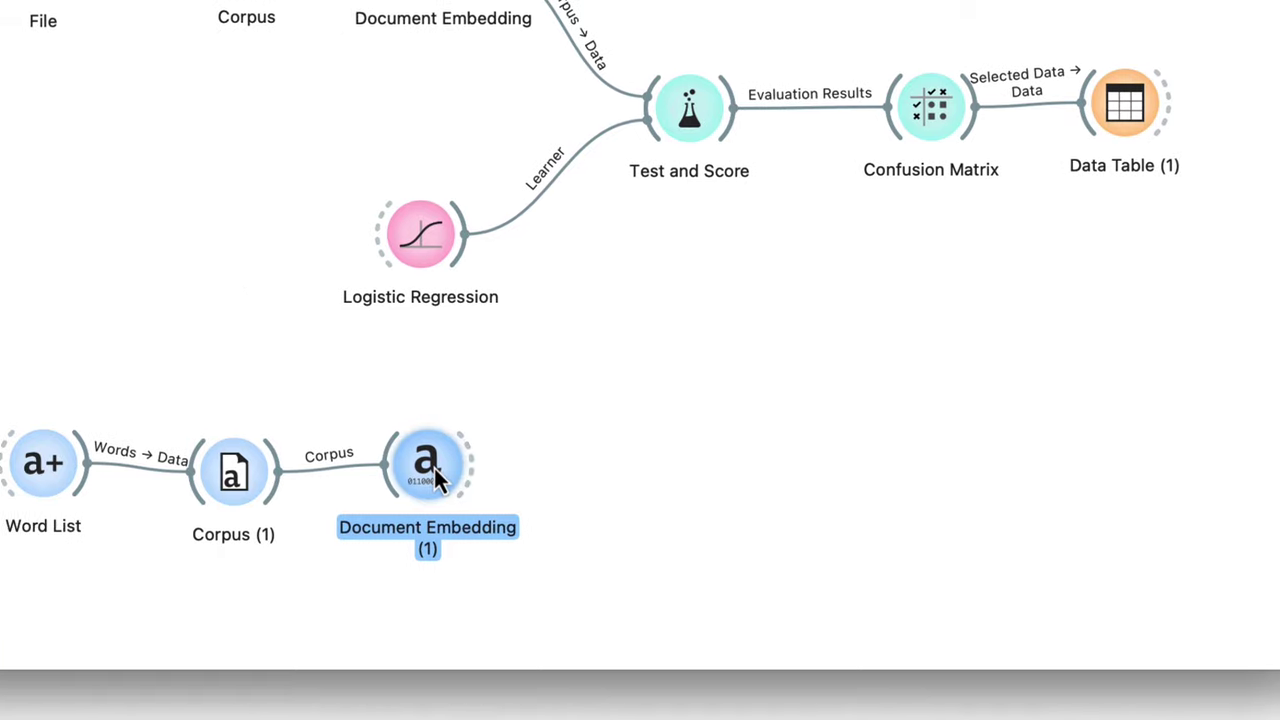
Switch Document Embedding (1) to fastText and view the words' embeddings in Data Table (2).
left_click(868, 340)
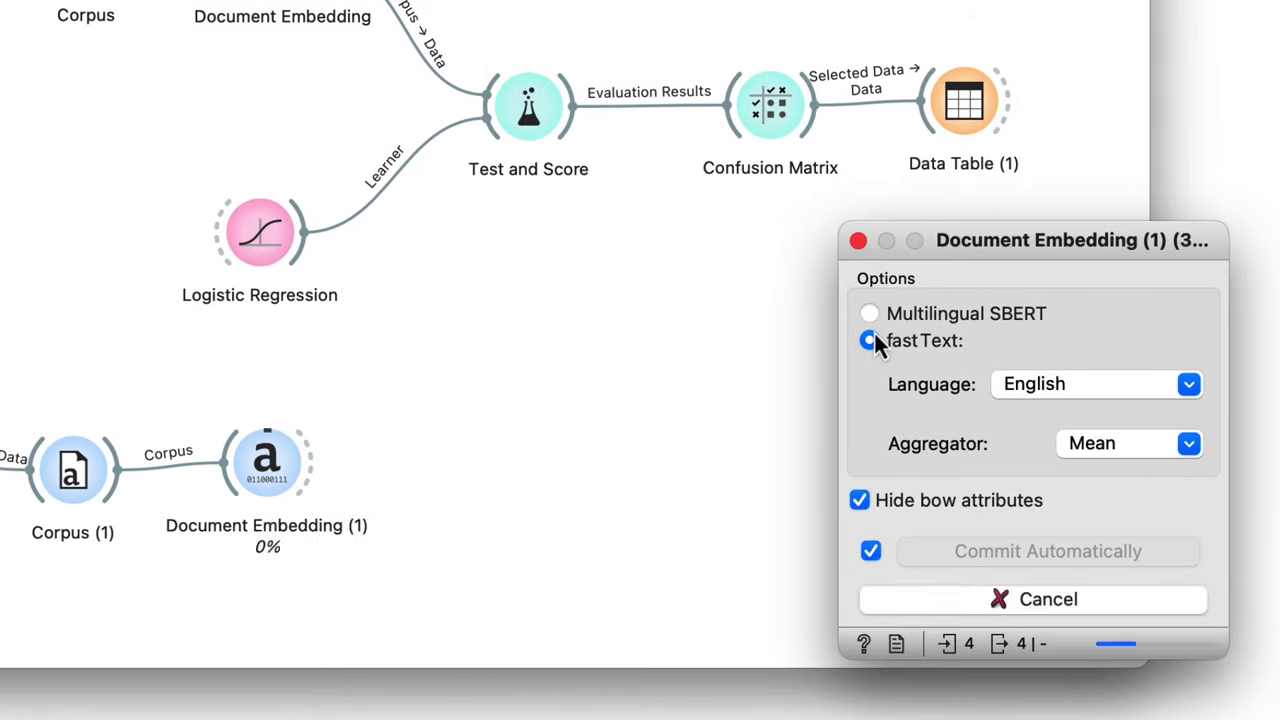
left_click(856, 243)
left_click_drag(382, 462, 527, 565)
left_click(810, 628)
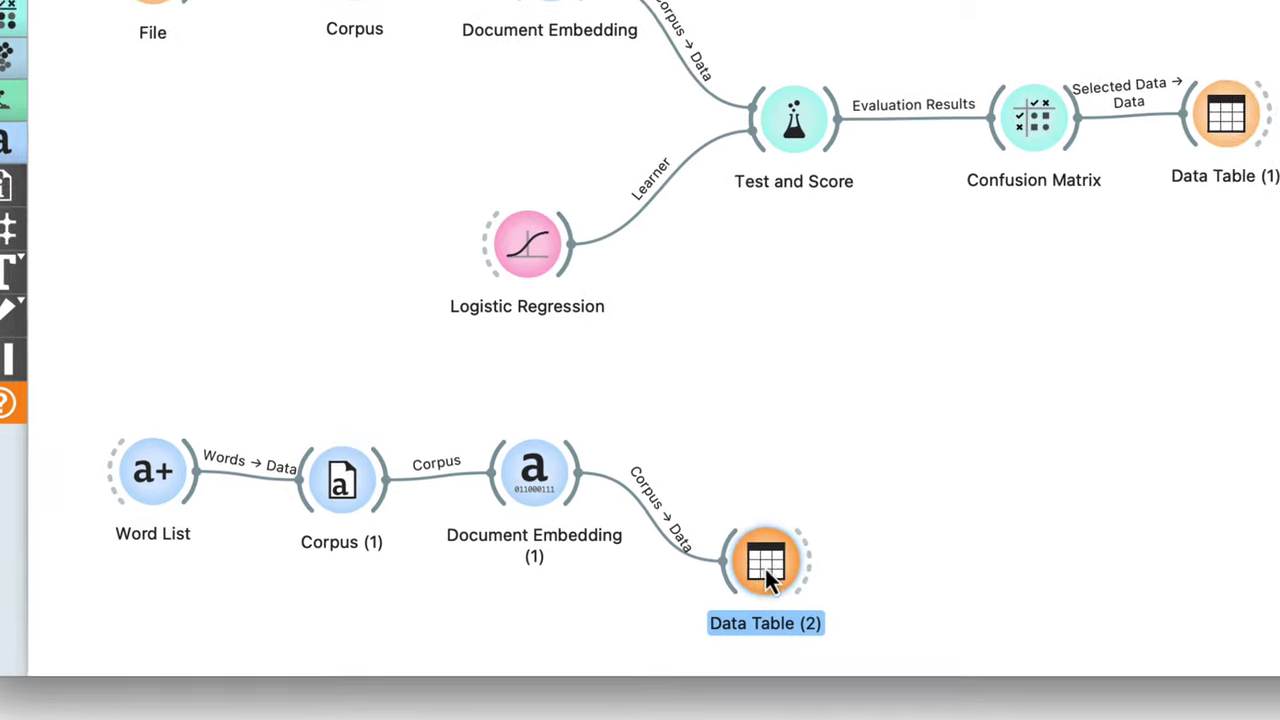
double_click(765, 566)
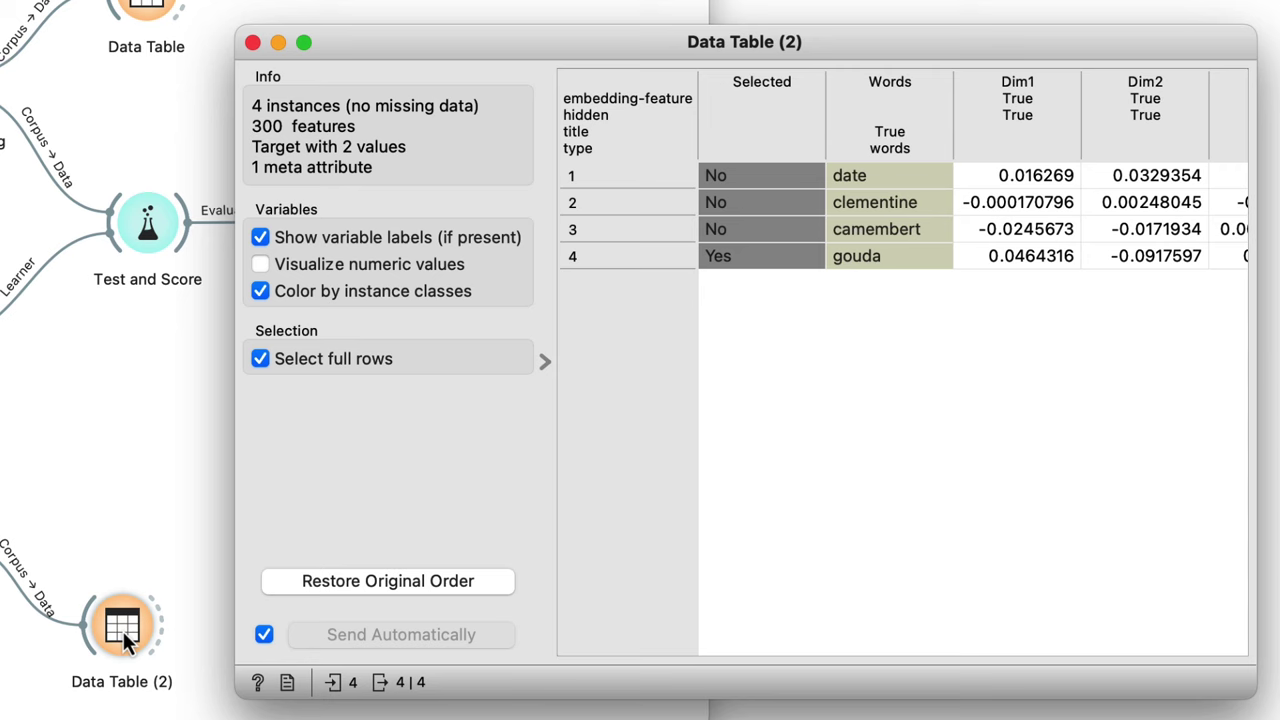
left_click(253, 43)
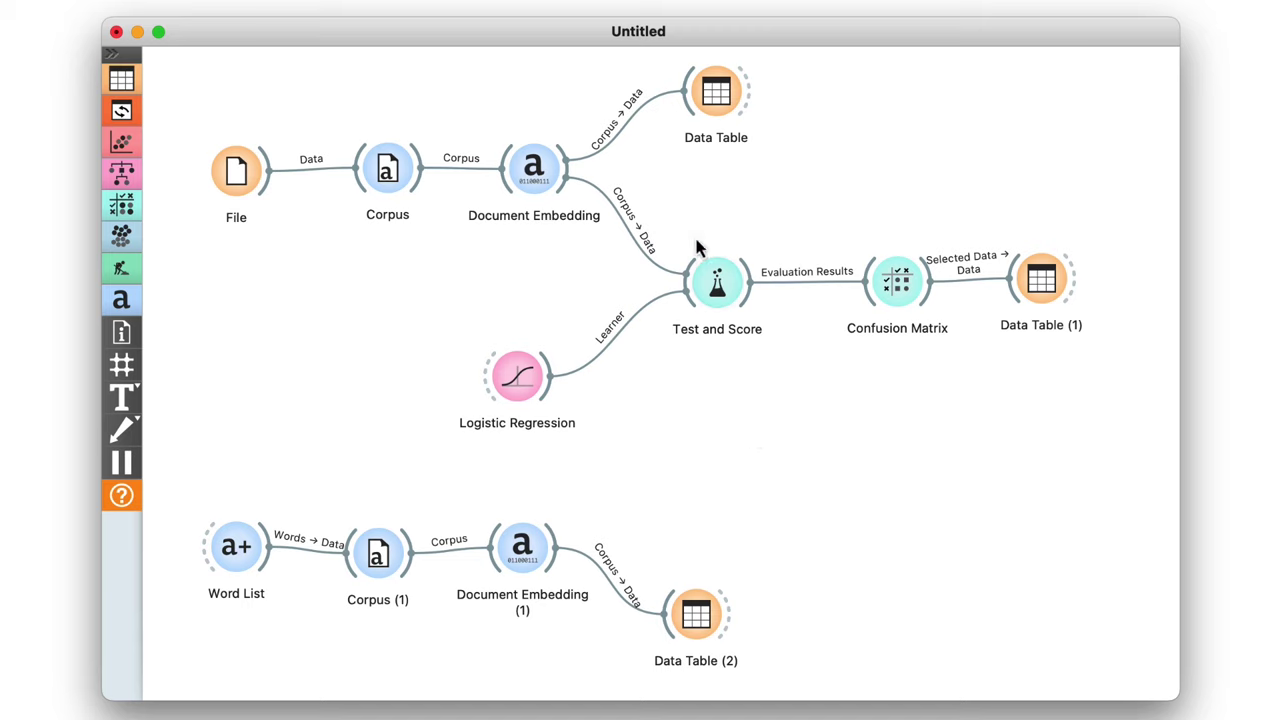
Delete Test and Score, Confusion Matrix and Data Table (1); feed Document Embedding into Logistic Regression.
left_click_drag(689, 230, 1089, 385)
key("Delete")
mouse_move(518, 388)
left_mouse_down()
mouse_move(718, 340)
mouse_move(712, 313)
left_mouse_up()
mouse_move(566, 172)
left_mouse_down()
mouse_move(666, 286)
mouse_move(673, 320)
left_mouse_up()
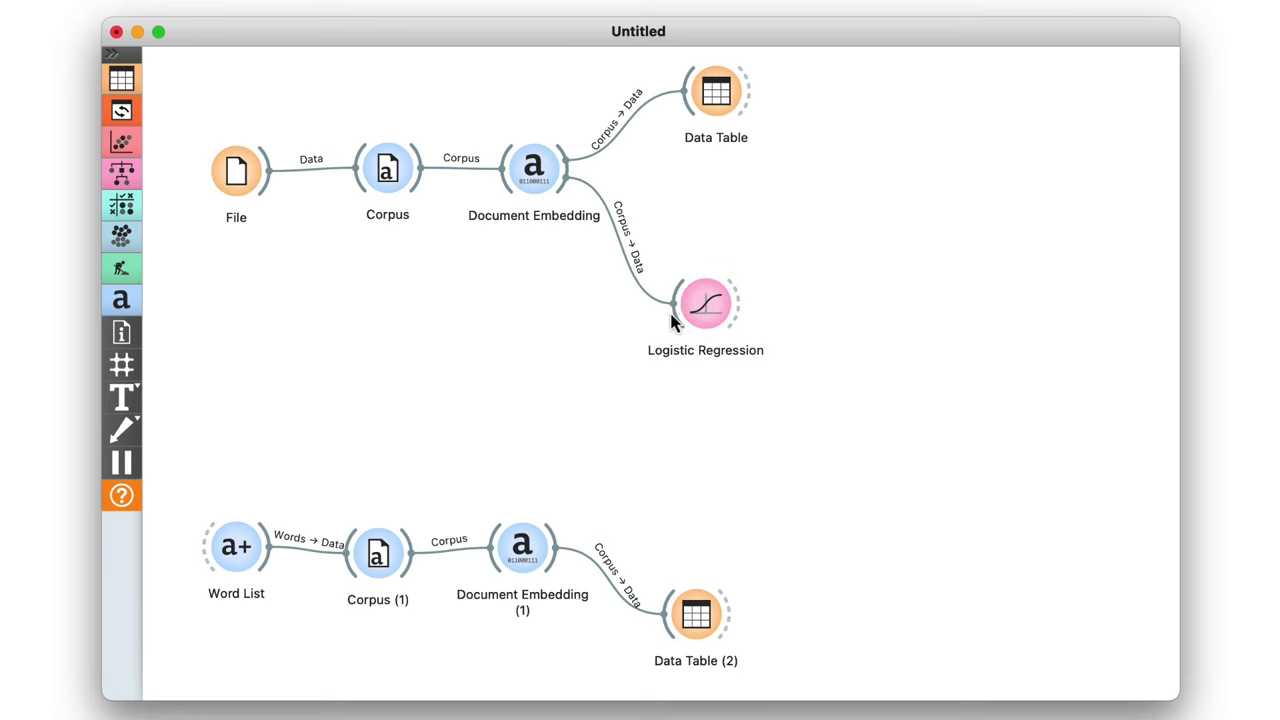
Add Predictions from Logistic Regression on the new words: date, clementine fruit; camembert, gouda dairy.
left_click_drag(741, 316, 820, 401)
type("pre")
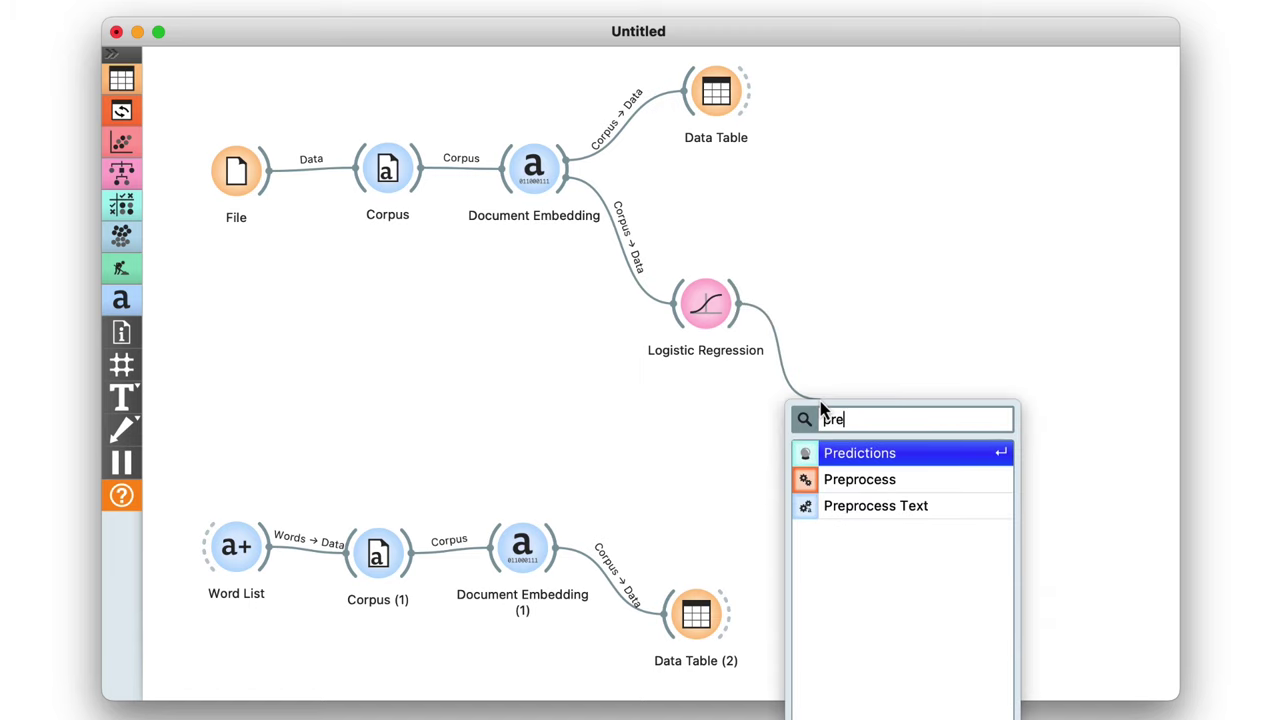
key("Return")
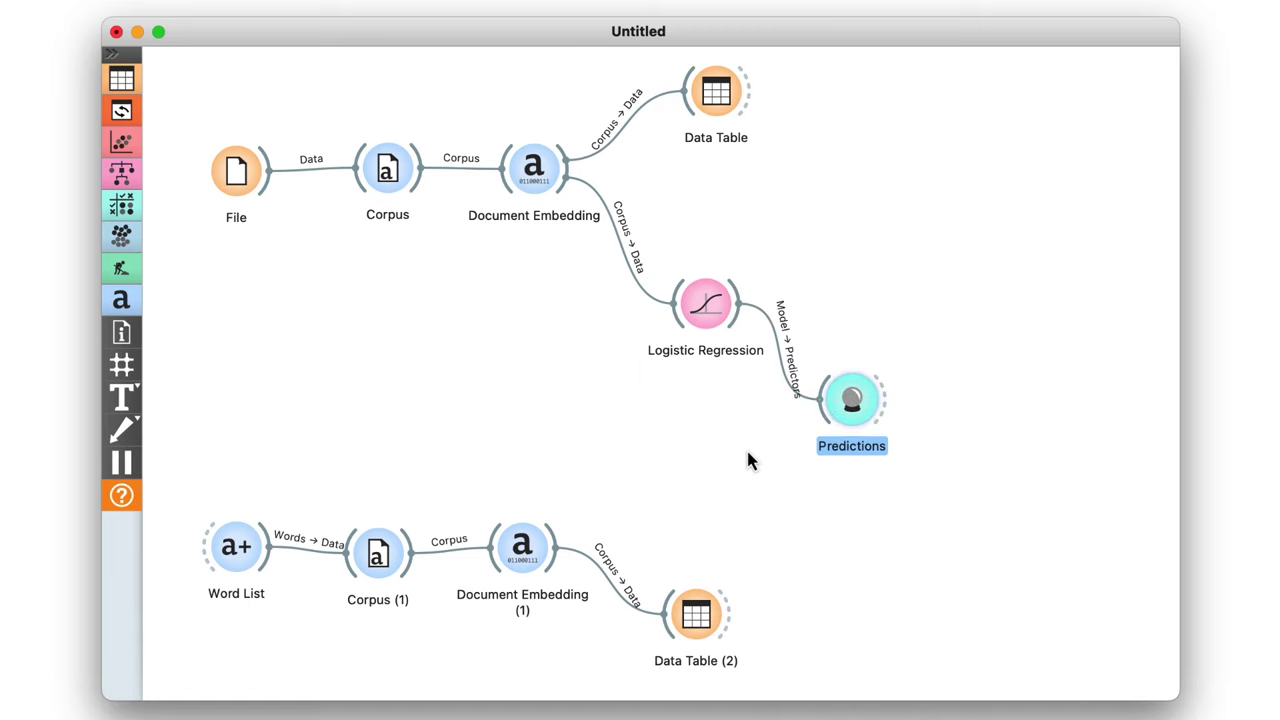
left_click_drag(556, 548, 815, 420)
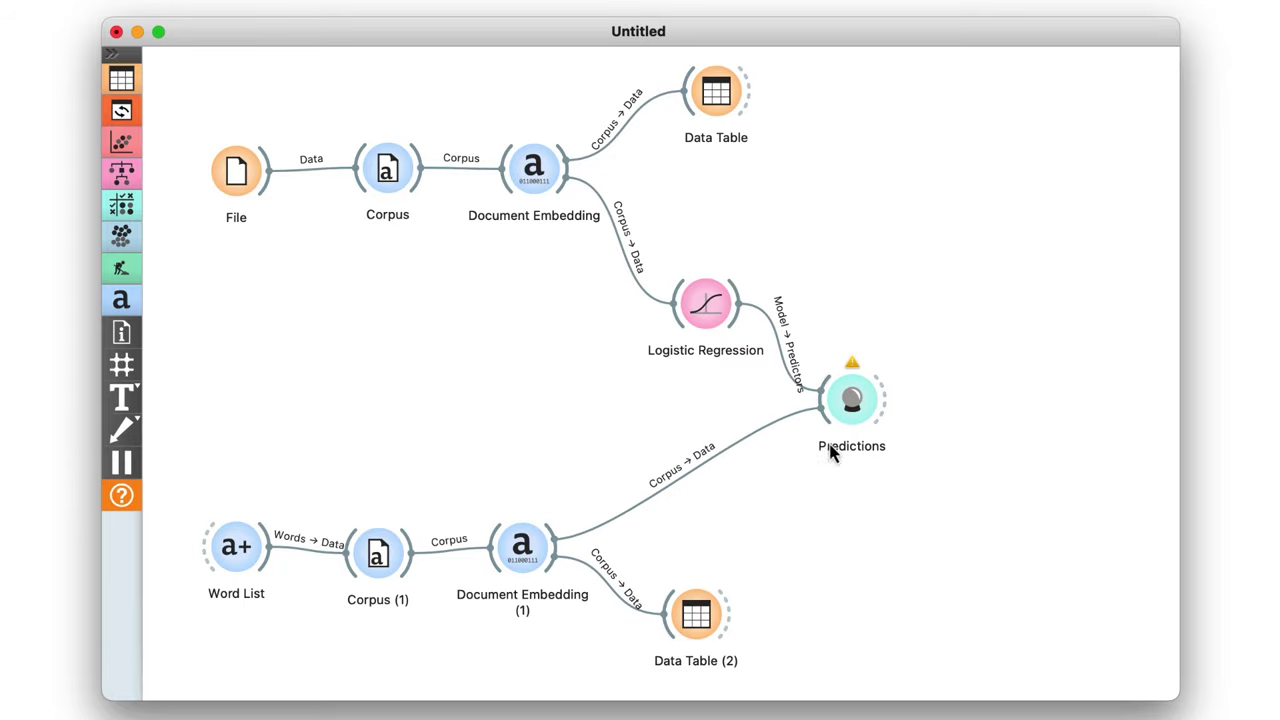
double_click(855, 420)
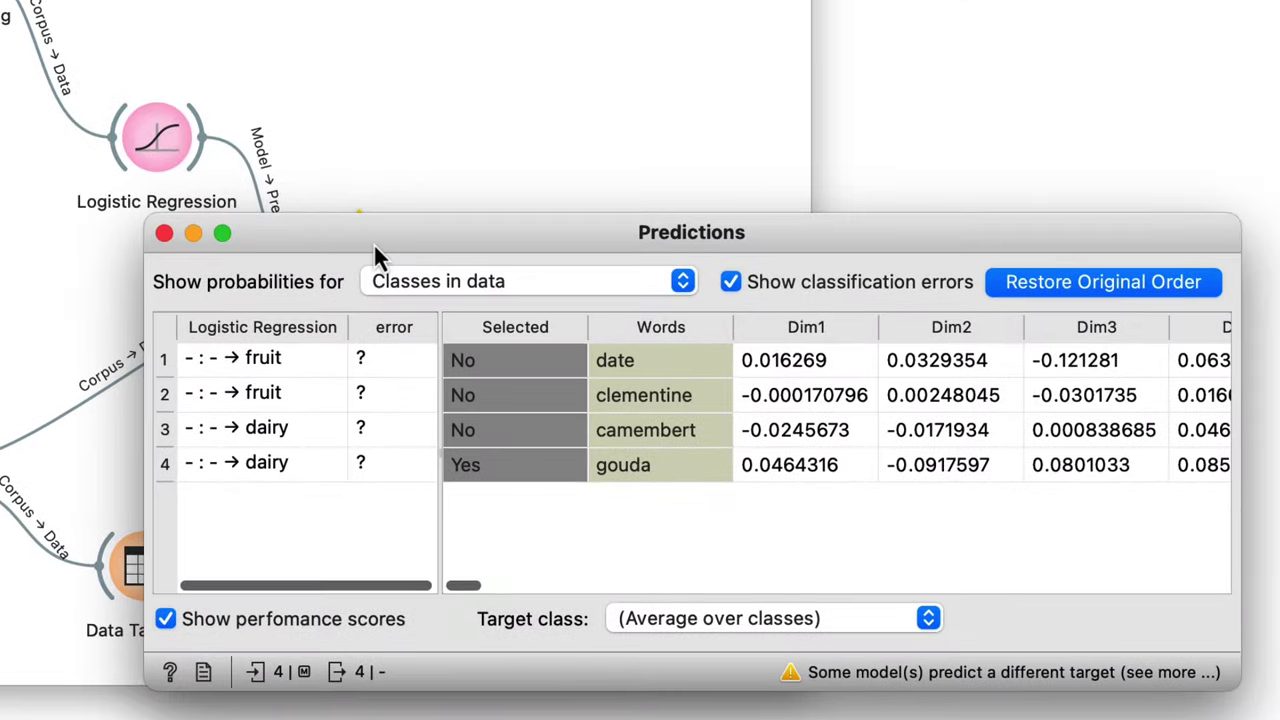
left_click_drag(581, 305, 855, 158)
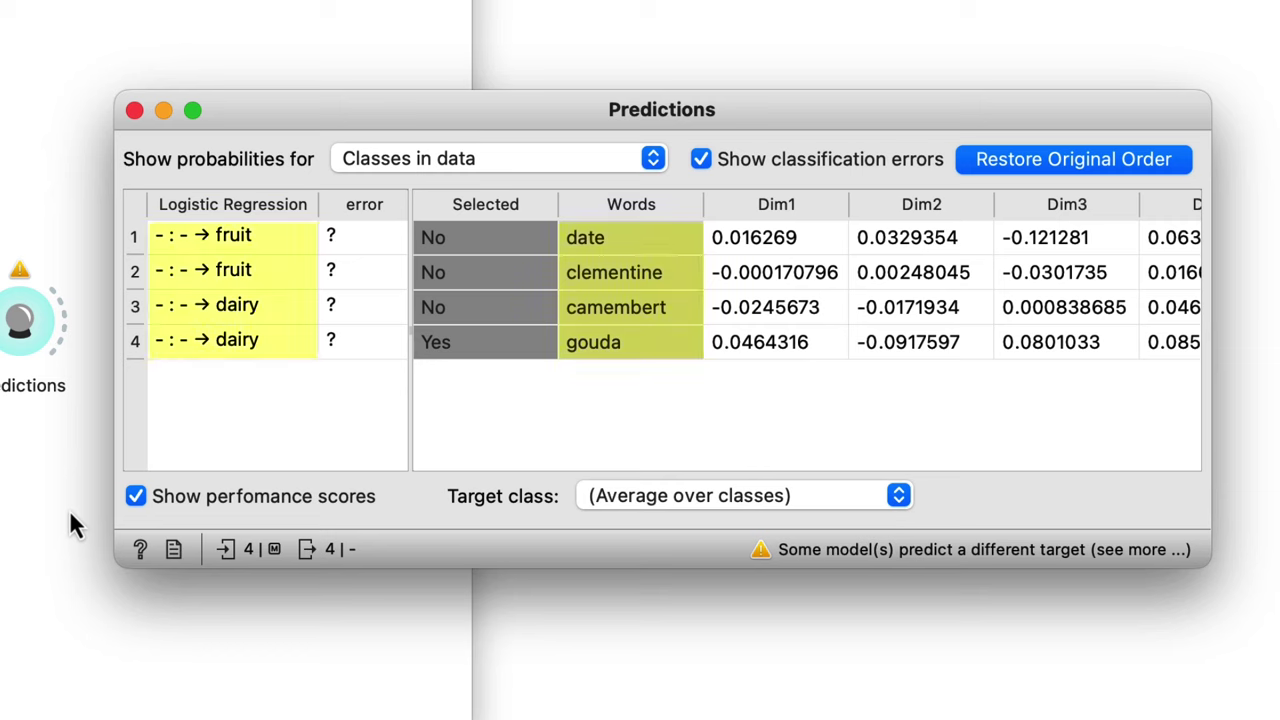